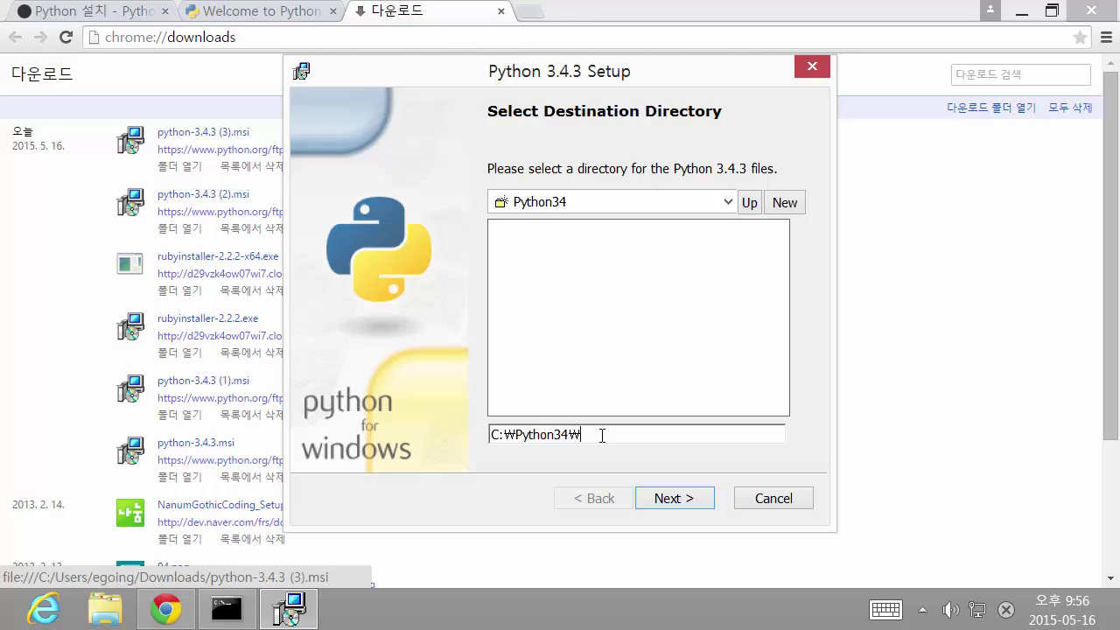
# Install Python 3.4.3 into C:\Python34\ with the default features and allow the installer to make changes.
pyautogui.moveTo(579, 435); pyautogui.dragTo(475, 435)
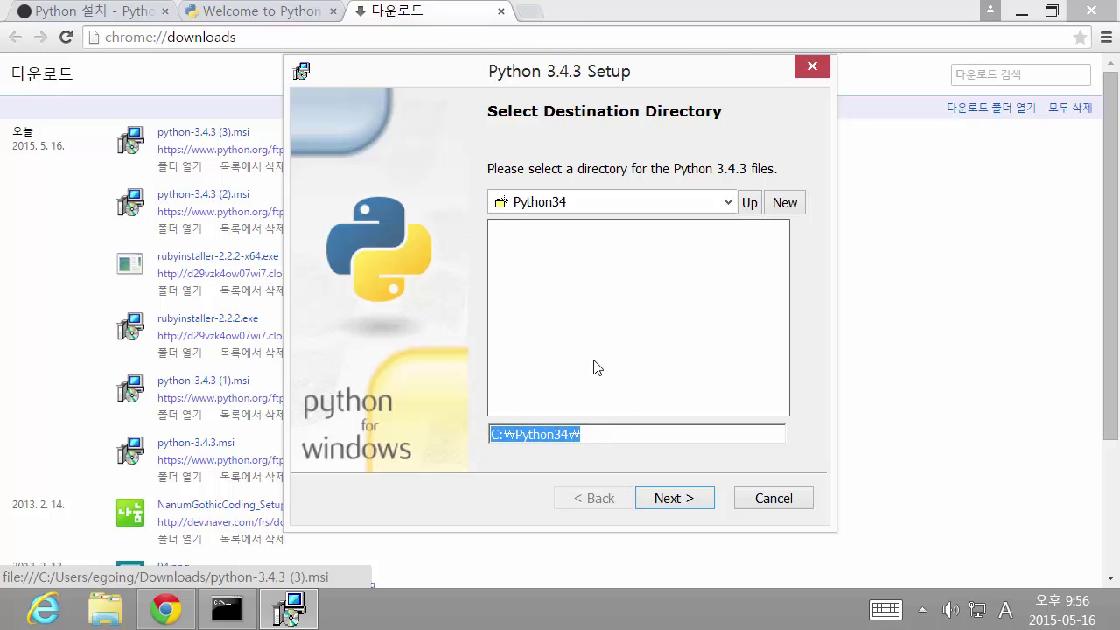
pyautogui.click(679, 504)
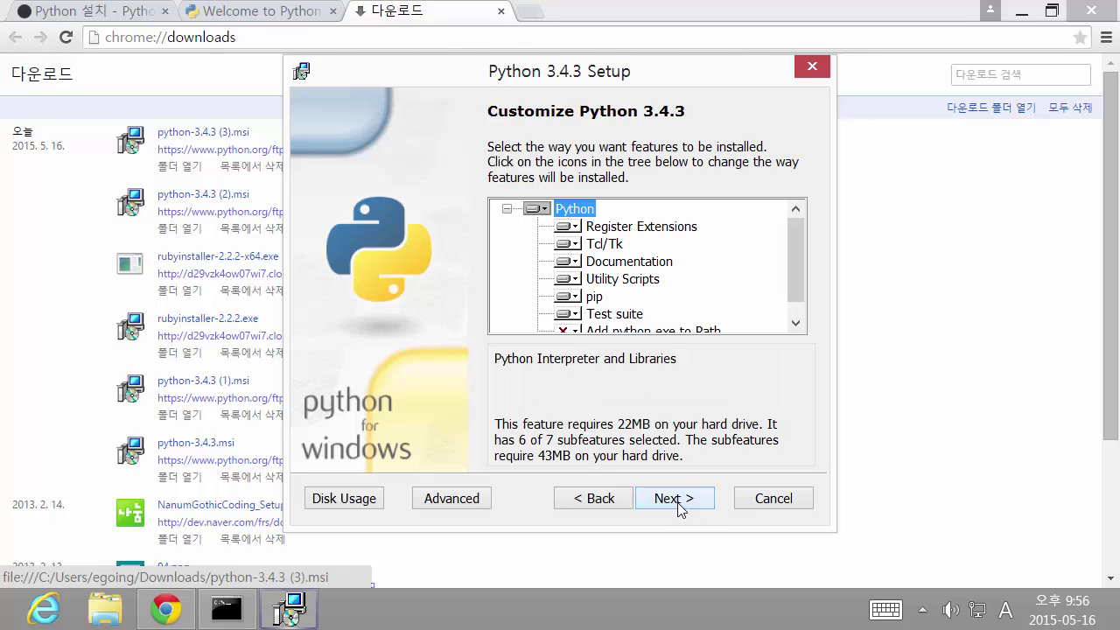
pyautogui.click(674, 496)
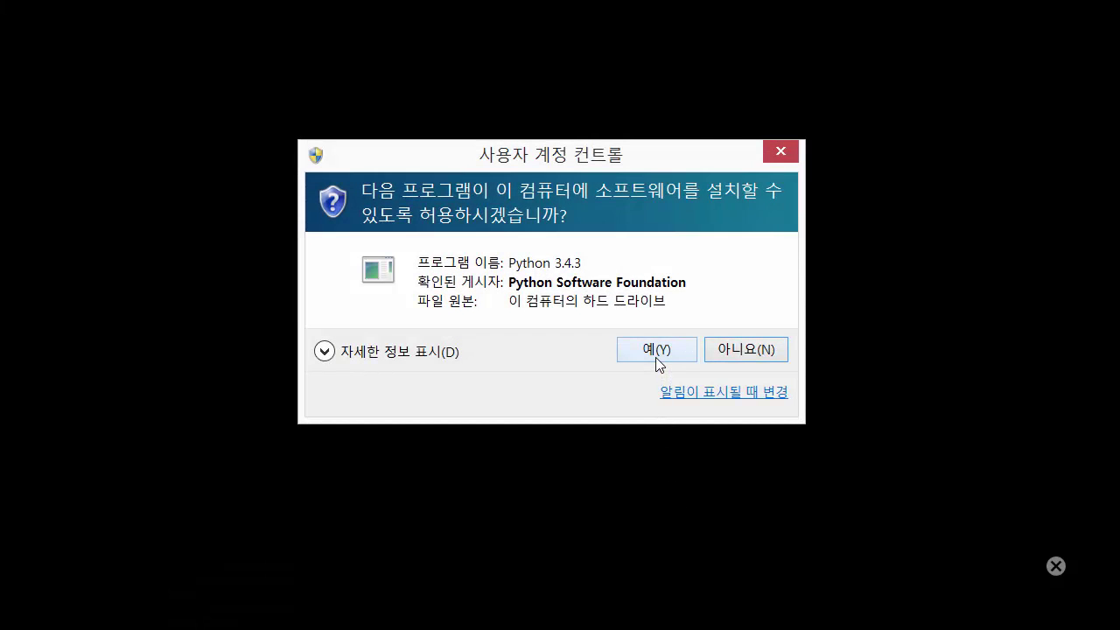
pyautogui.click(656, 355)
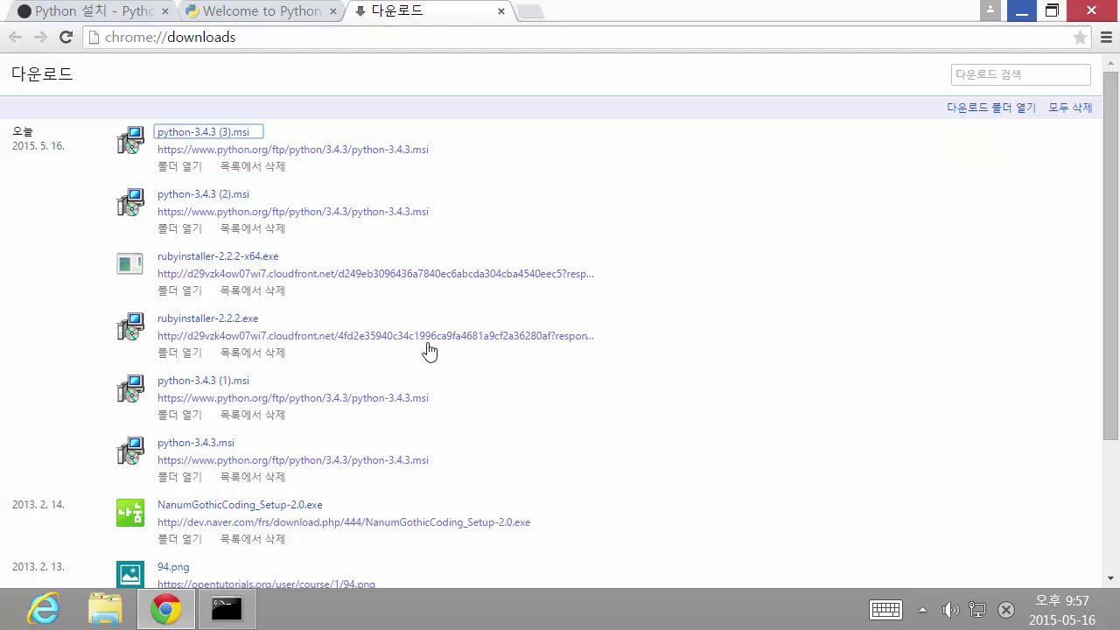
# Look into the Python34 installation folder on the C: drive and return to the drive's root with that folder selected.
pyautogui.click(105, 608)
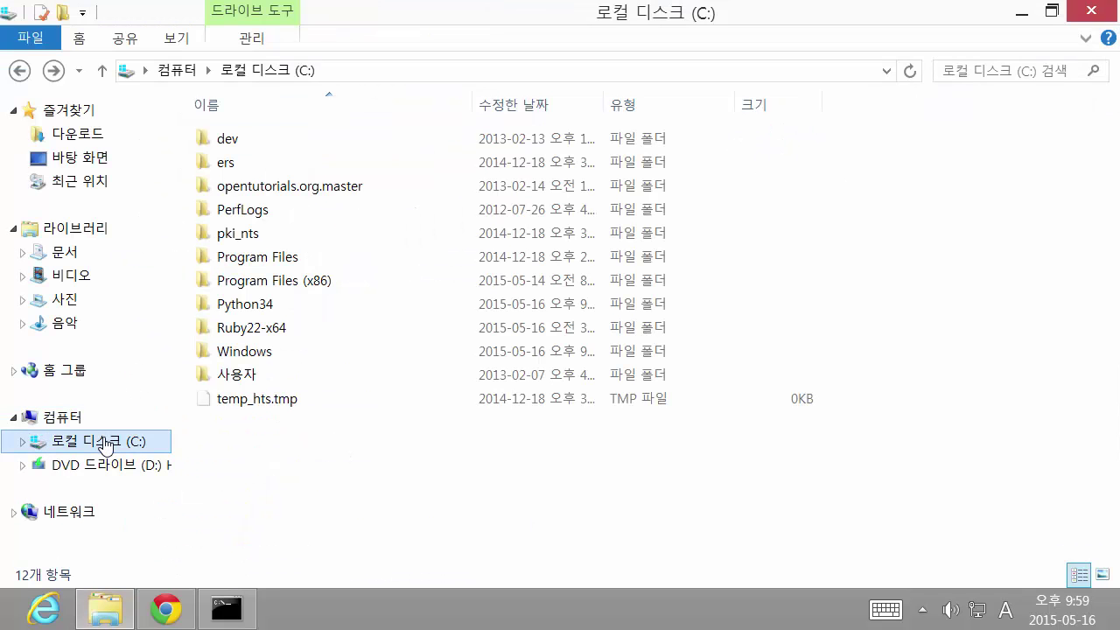
pyautogui.doubleClick(106, 443)
pyautogui.click(74, 435)
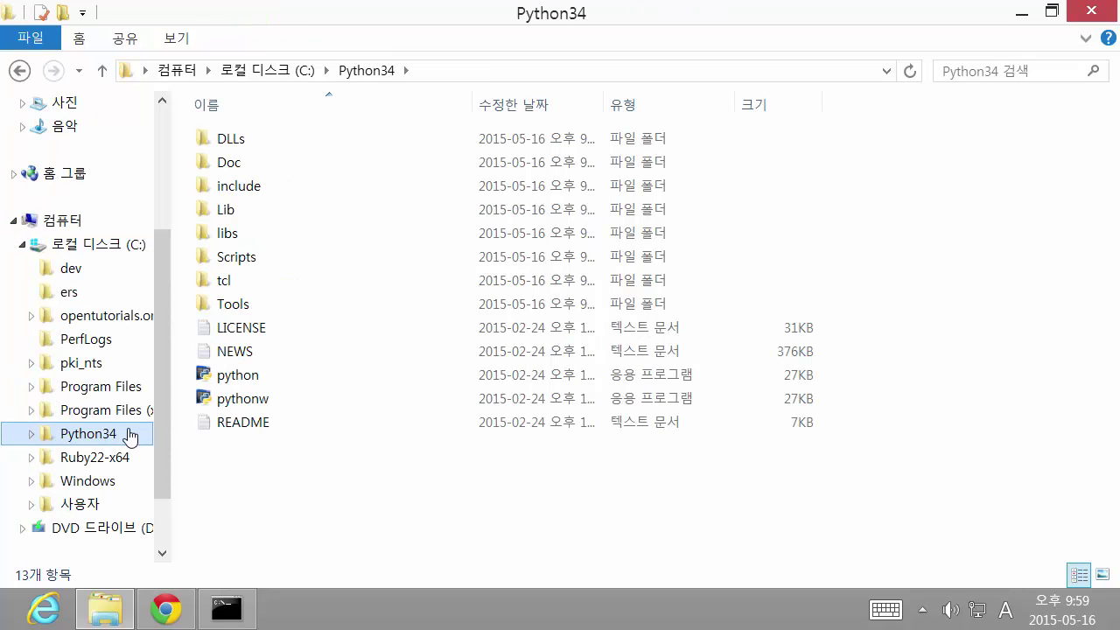
pyautogui.click(90, 251)
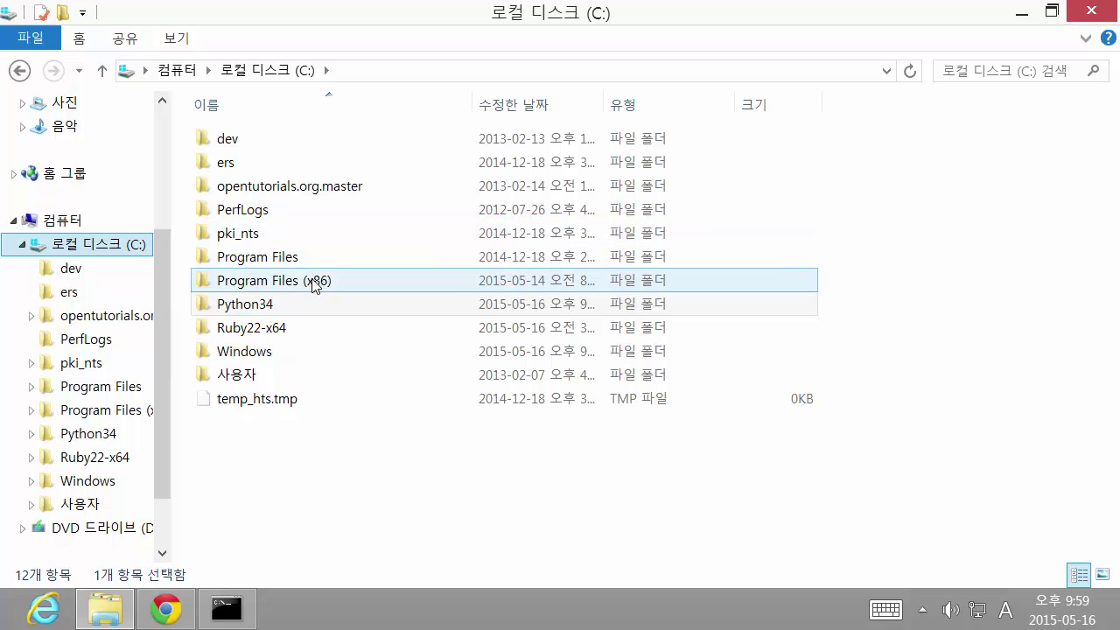
pyautogui.click(251, 310)
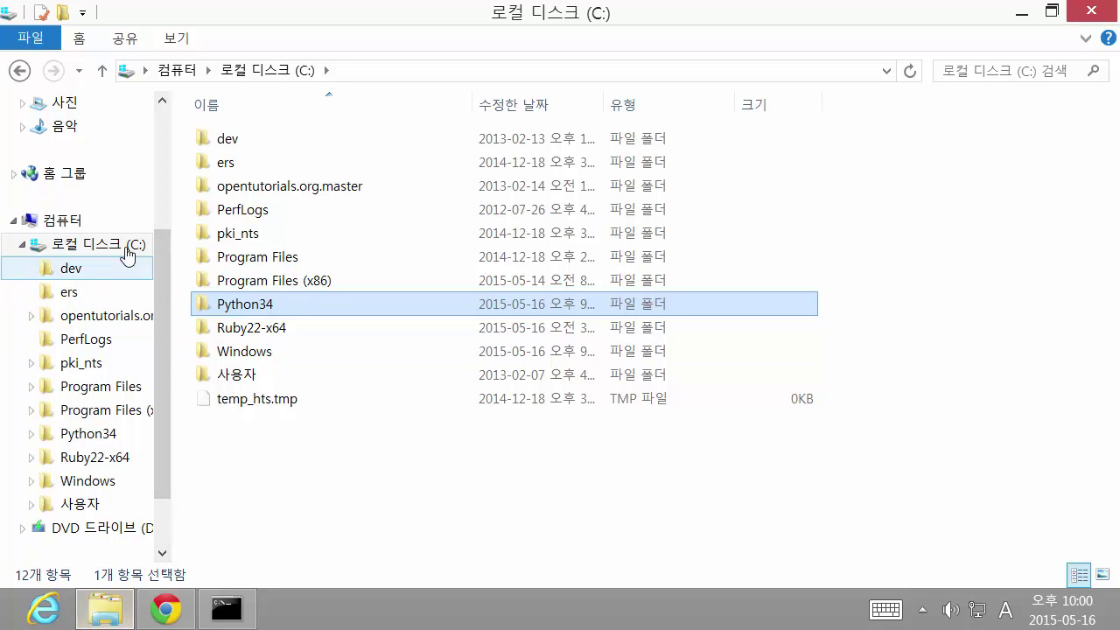
# Open the environment variables from the computer's advanced system settings, keeping the C: folder list in view.
pyautogui.rightClick(66, 226)
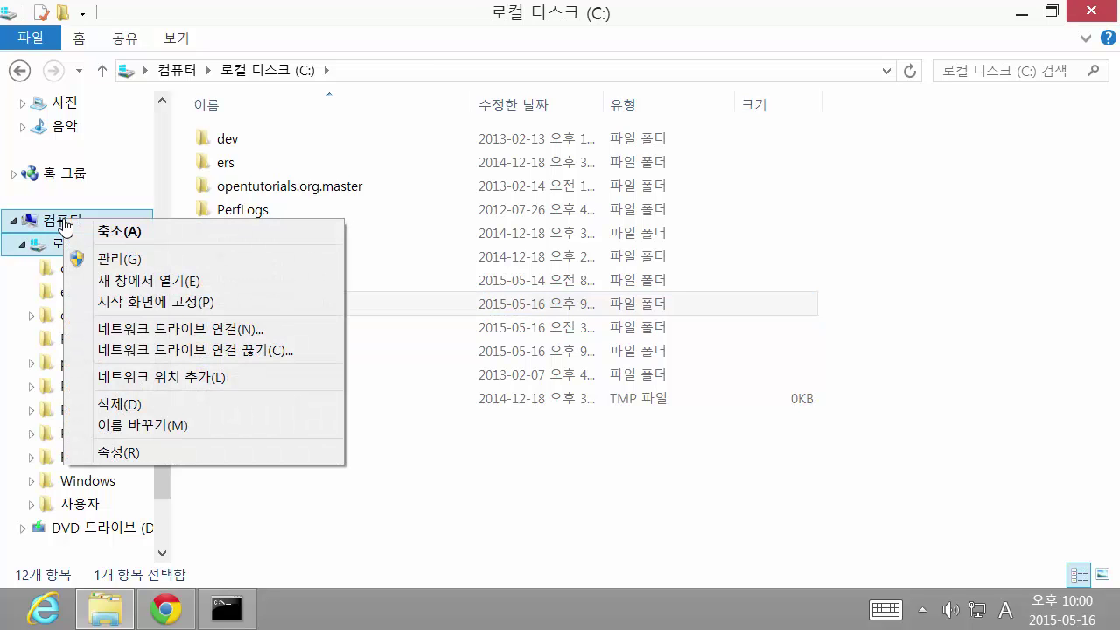
pyautogui.click(187, 452)
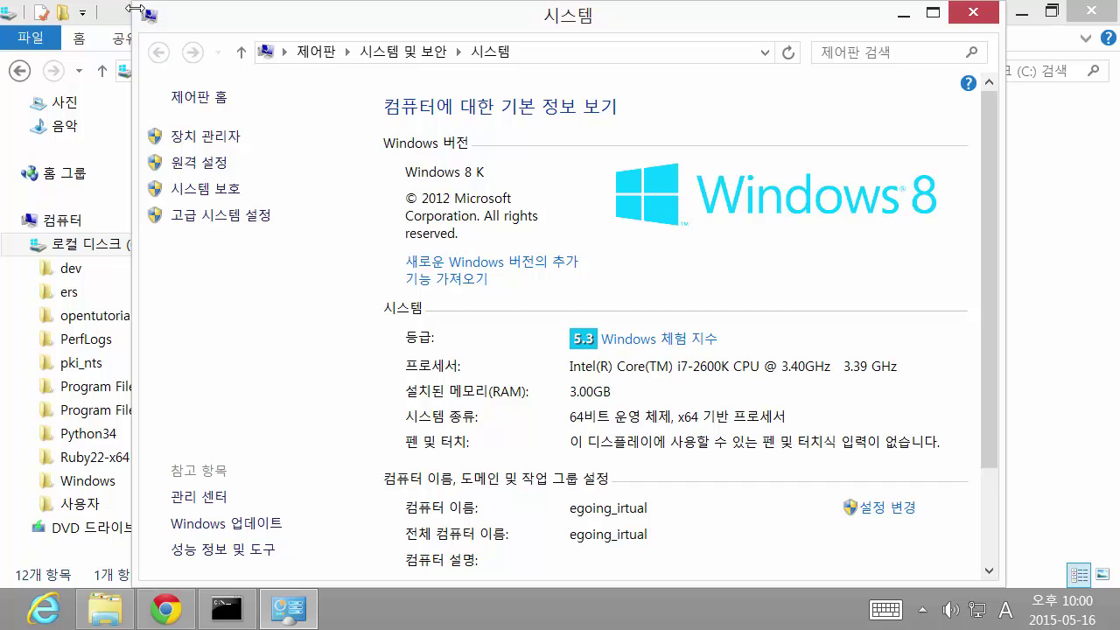
pyautogui.moveTo(132, 4); pyautogui.dragTo(260, 203)
pyautogui.moveTo(474, 224); pyautogui.dragTo(654, 74)
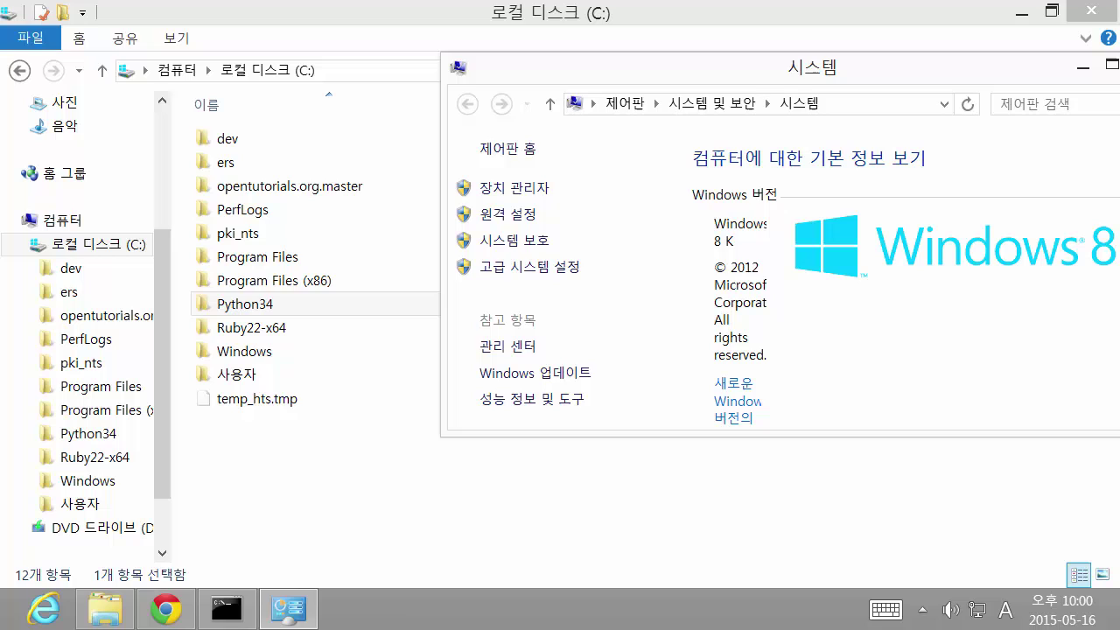
pyautogui.click(537, 275)
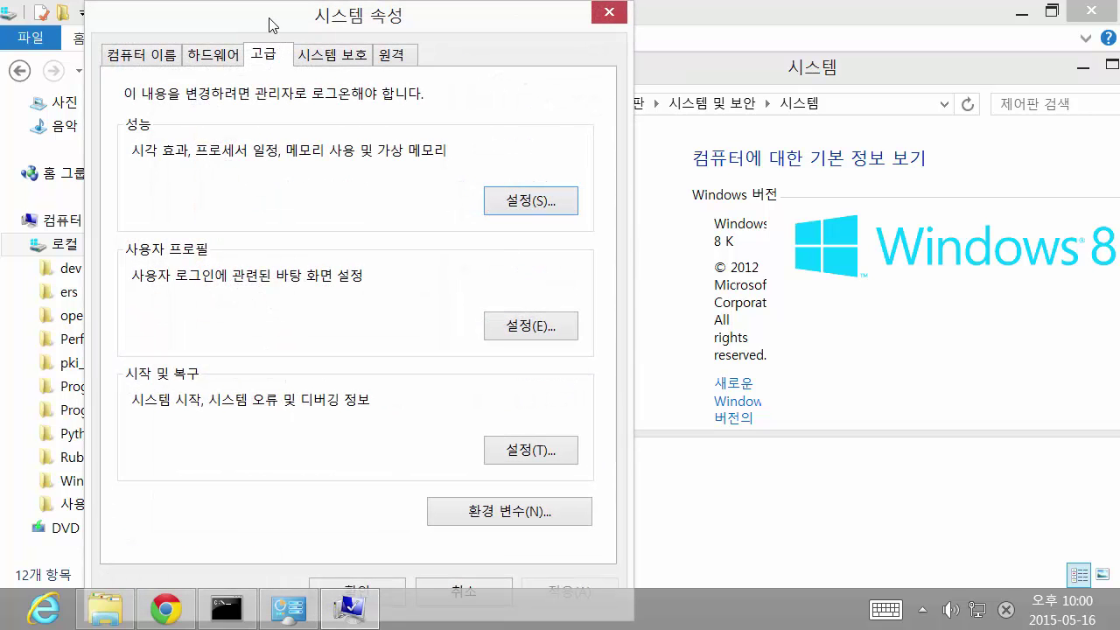
pyautogui.moveTo(269, 25); pyautogui.dragTo(689, 24)
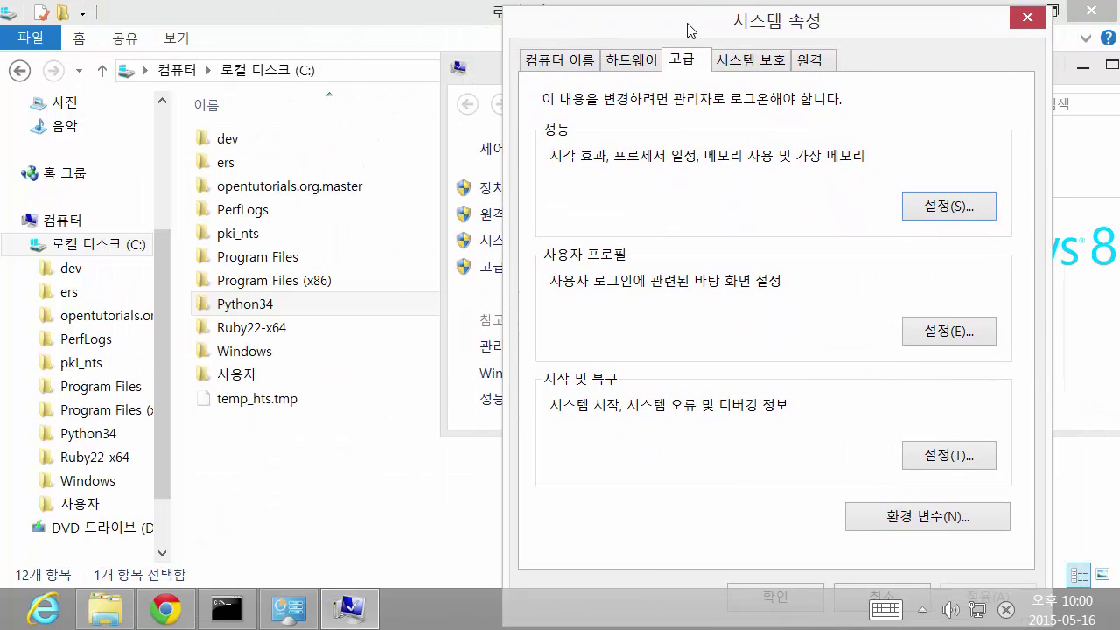
pyautogui.click(930, 520)
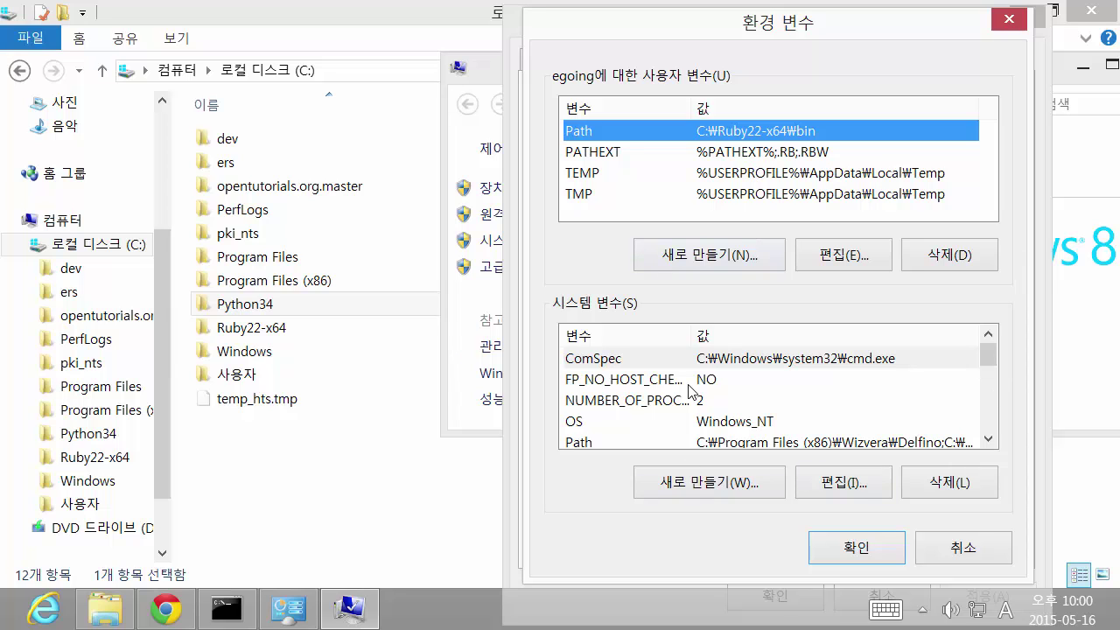
# Open the system variable Path for editing and append a semicolon to the end of its value.
pyautogui.click(665, 400)
pyautogui.scroll(-1, 665, 399)
pyautogui.scroll(1, 665, 400)
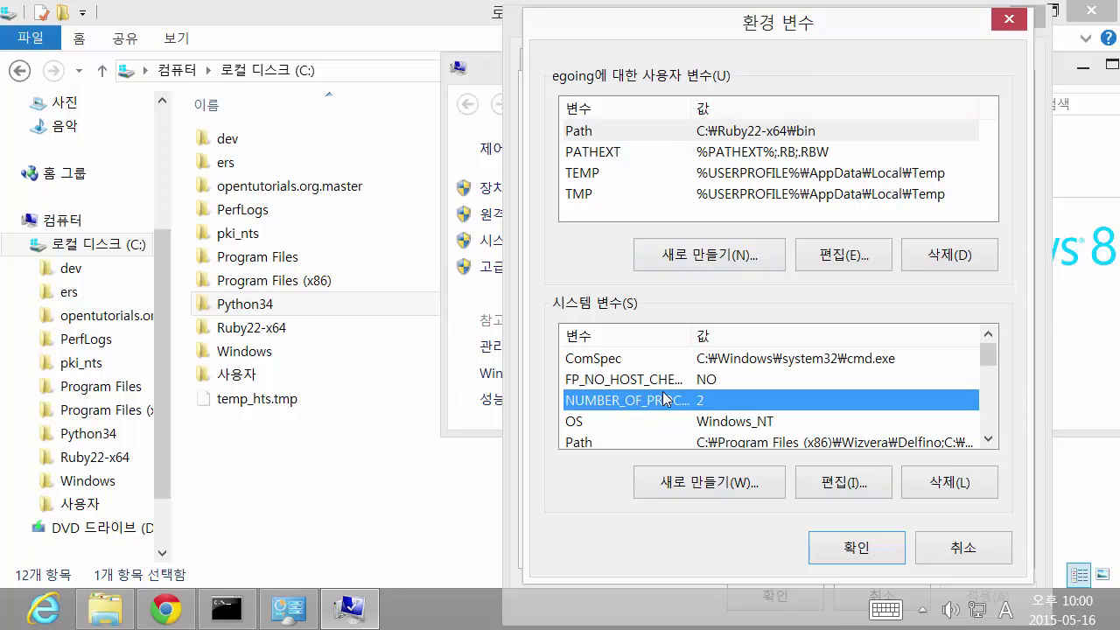
pyautogui.click(648, 444)
pyautogui.press('Down')
pyautogui.press('Down')
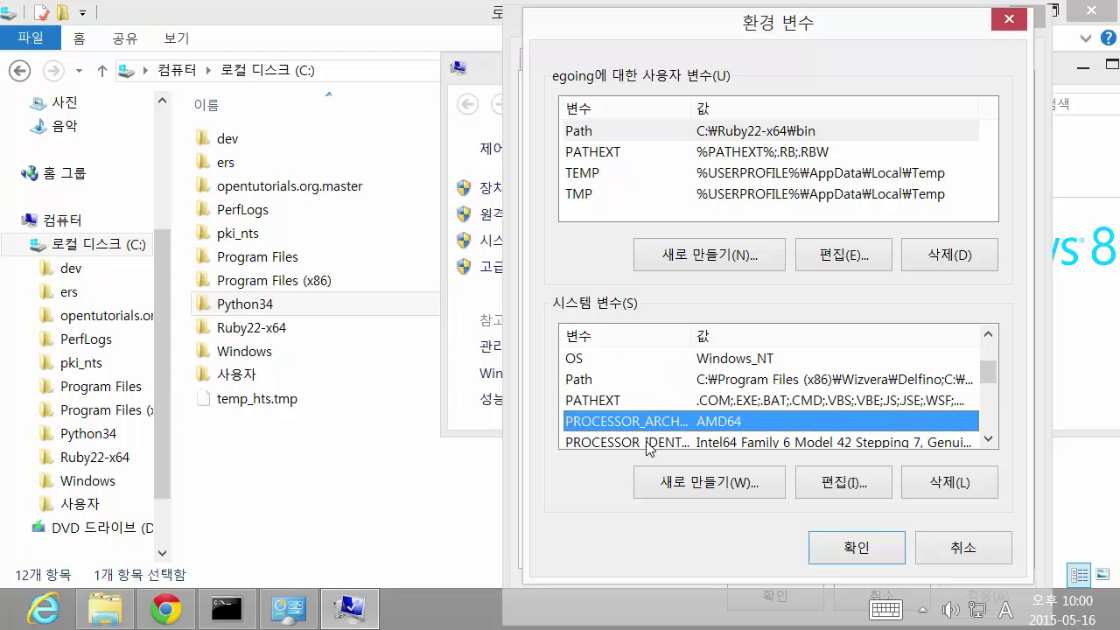
pyautogui.press('Up')
pyautogui.press('Up')
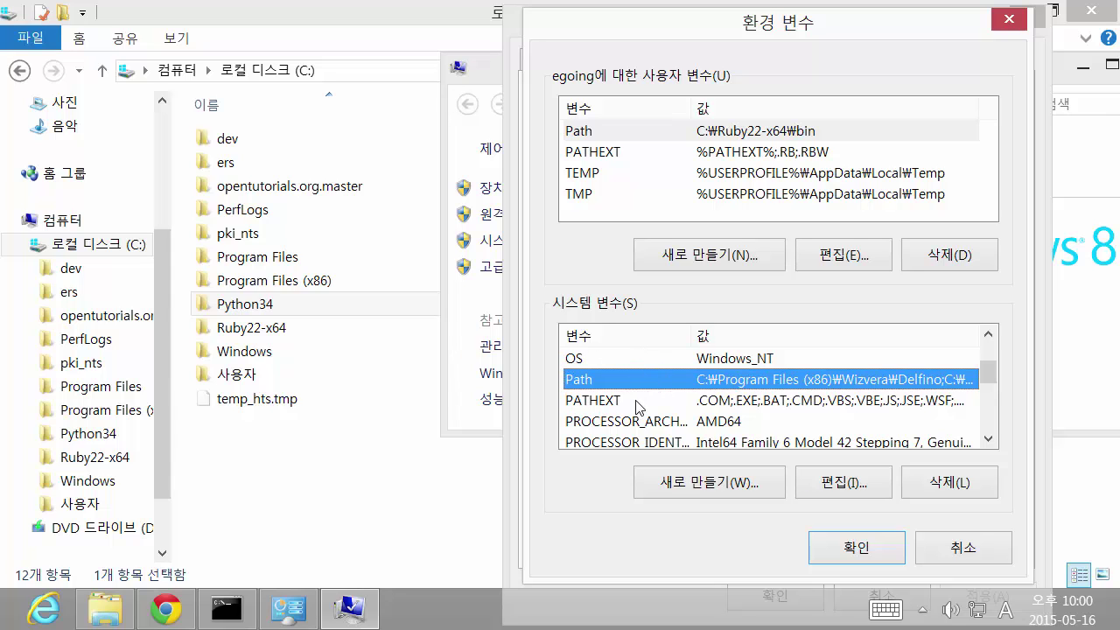
pyautogui.click(835, 483)
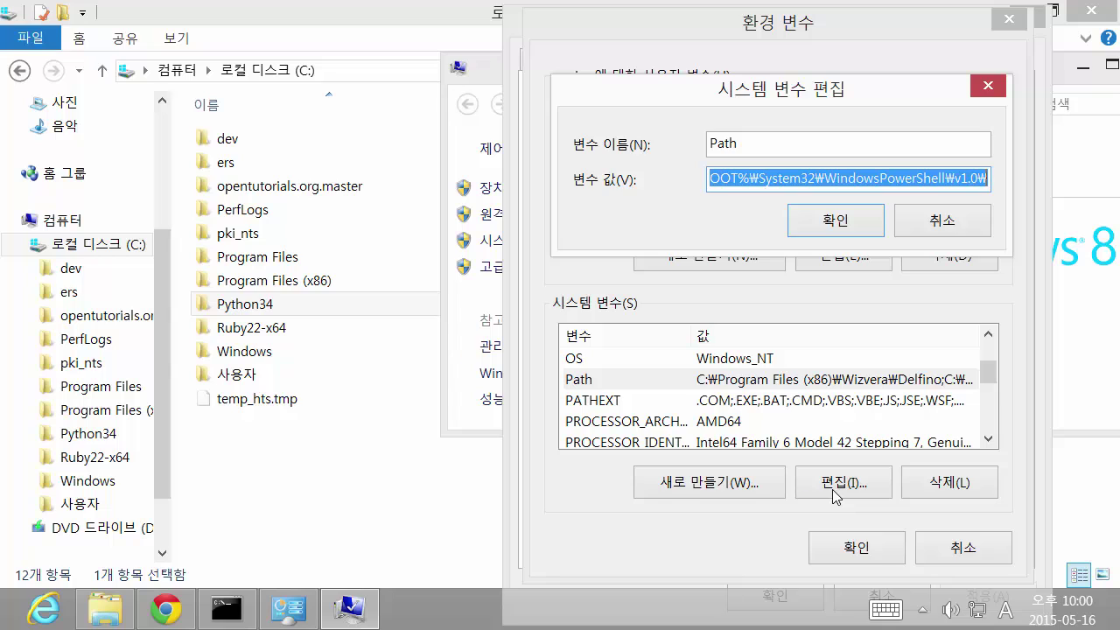
pyautogui.click(815, 180)
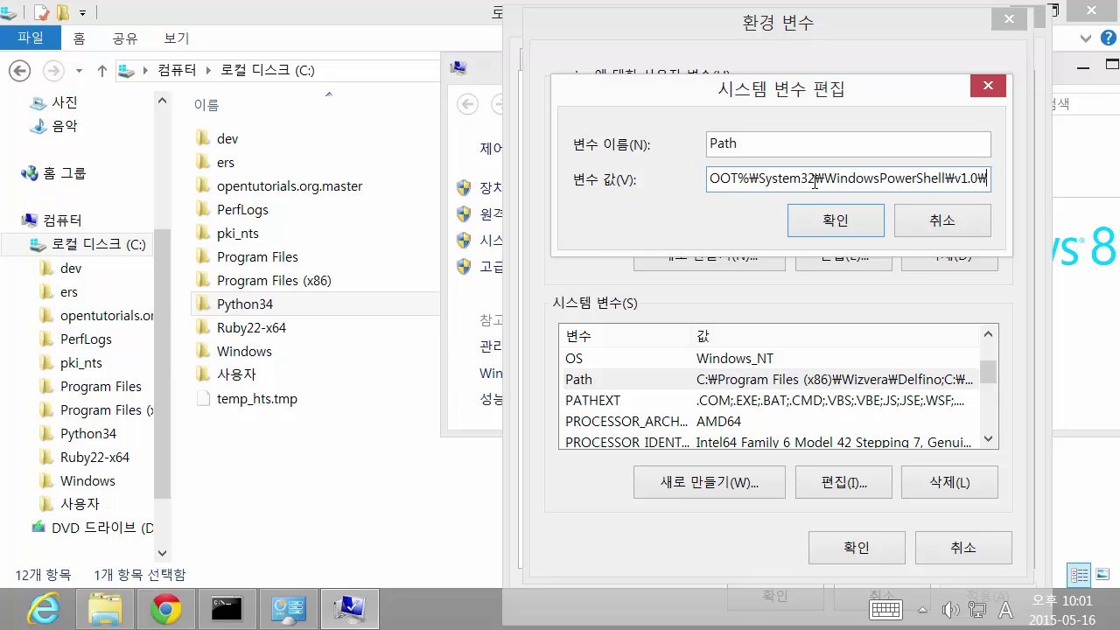
pyautogui.write(';')
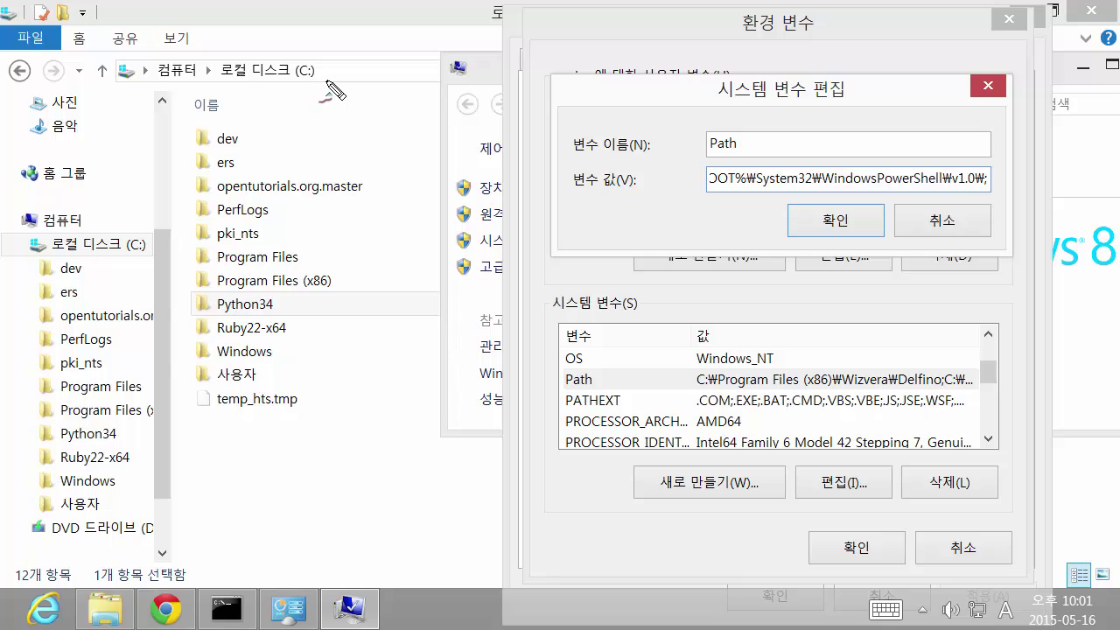
pyautogui.moveTo(326, 83)
pyautogui.mouseDown()
pyautogui.moveTo(284, 95)
pyautogui.moveTo(311, 48)
pyautogui.moveTo(333, 72)
pyautogui.mouseUp()
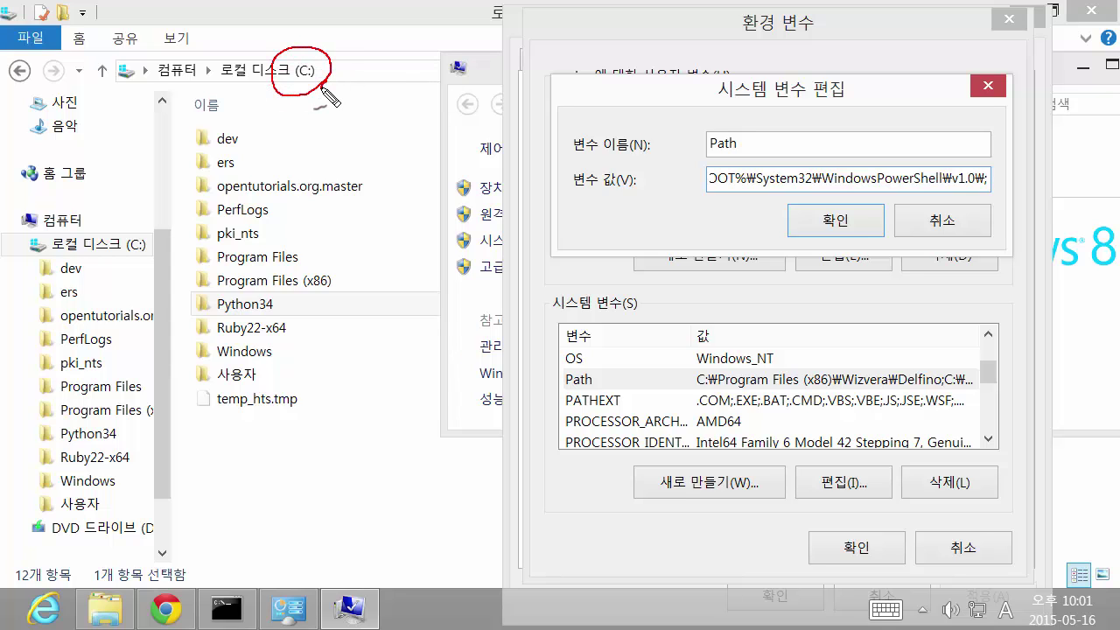
pyautogui.moveTo(277, 324)
pyautogui.mouseDown()
pyautogui.moveTo(212, 336)
pyautogui.moveTo(219, 285)
pyautogui.moveTo(273, 285)
pyautogui.moveTo(285, 317)
pyautogui.mouseUp()
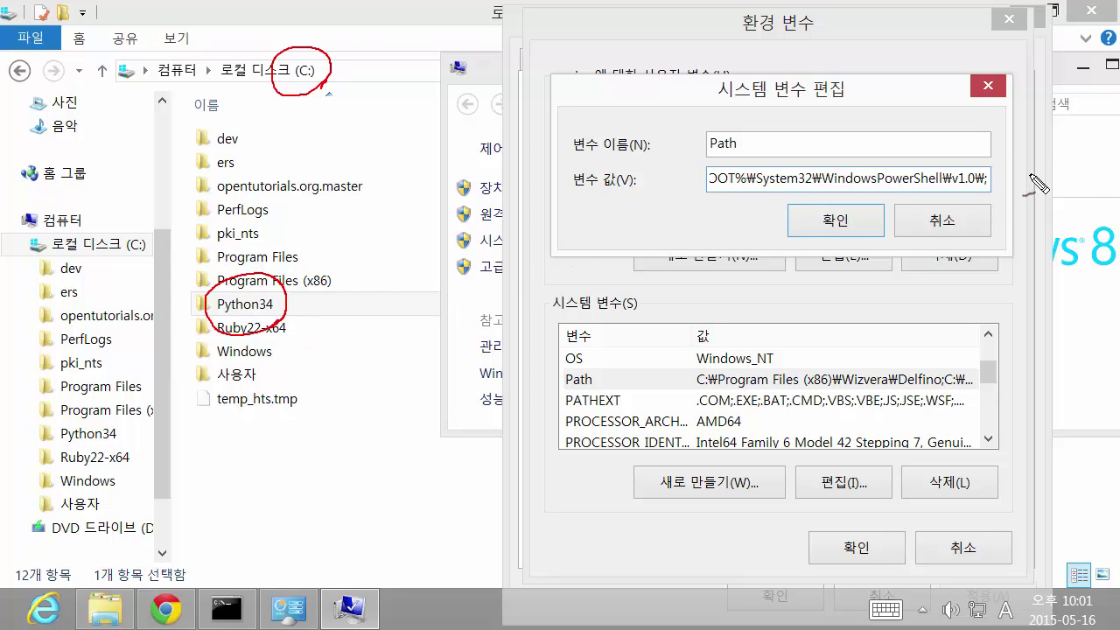
pyautogui.moveTo(992, 174)
pyautogui.mouseDown()
pyautogui.moveTo(991, 190)
pyautogui.moveTo(1005, 186)
pyautogui.moveTo(995, 173)
pyautogui.moveTo(1018, 181)
pyautogui.mouseUp()
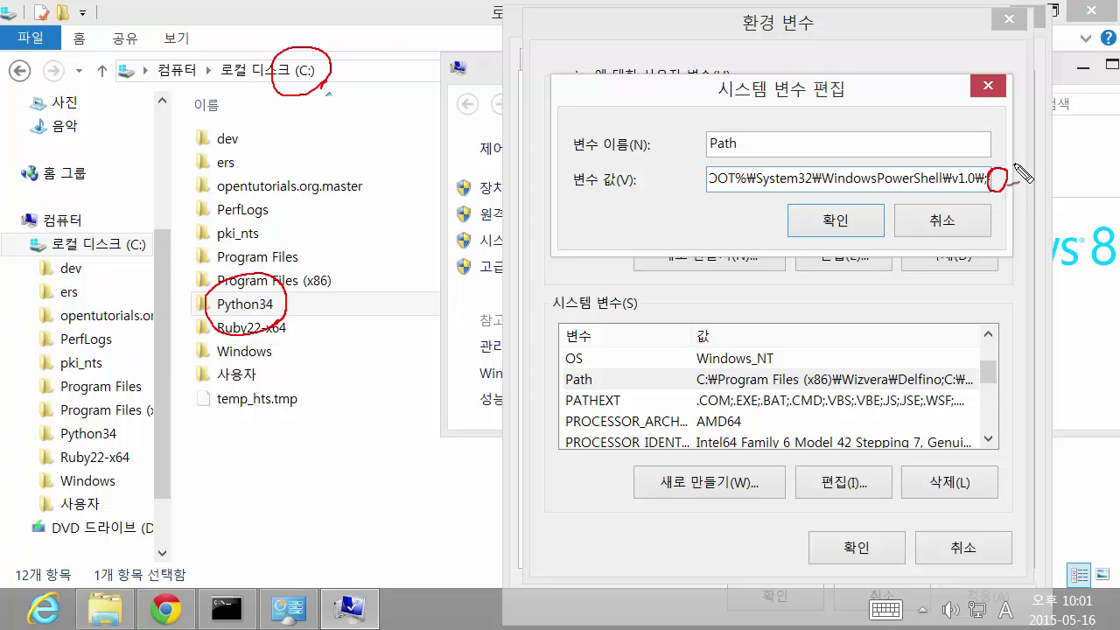
pyautogui.press('Escape')
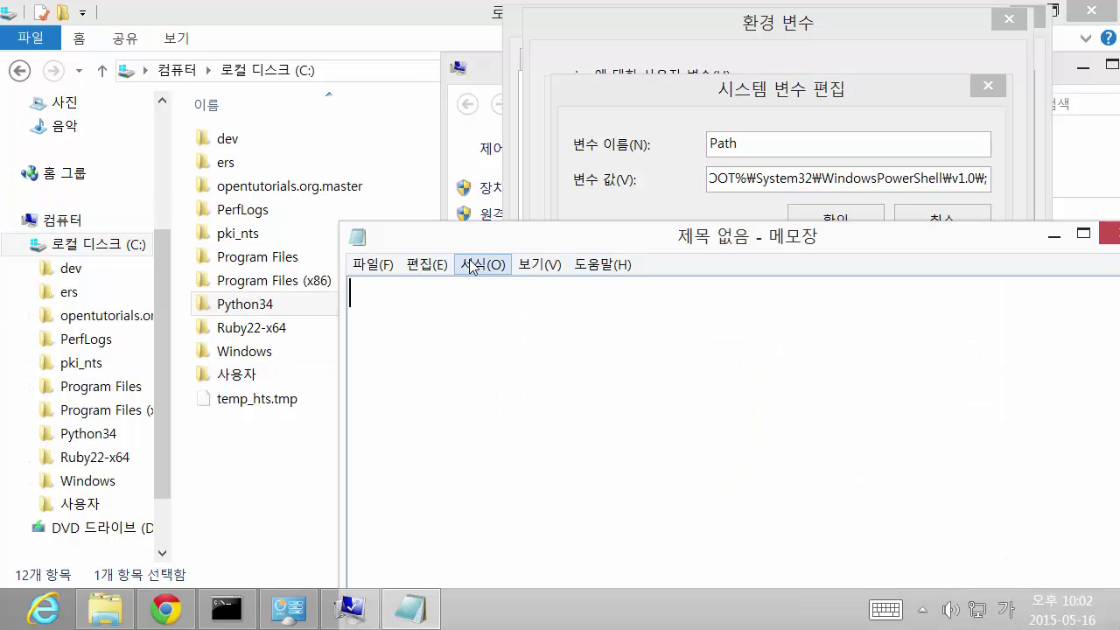
# Write the path c:\Python34\ in the empty Notepad document, keeping the Path value in view.
pyautogui.moveTo(462, 249); pyautogui.dragTo(569, 270)
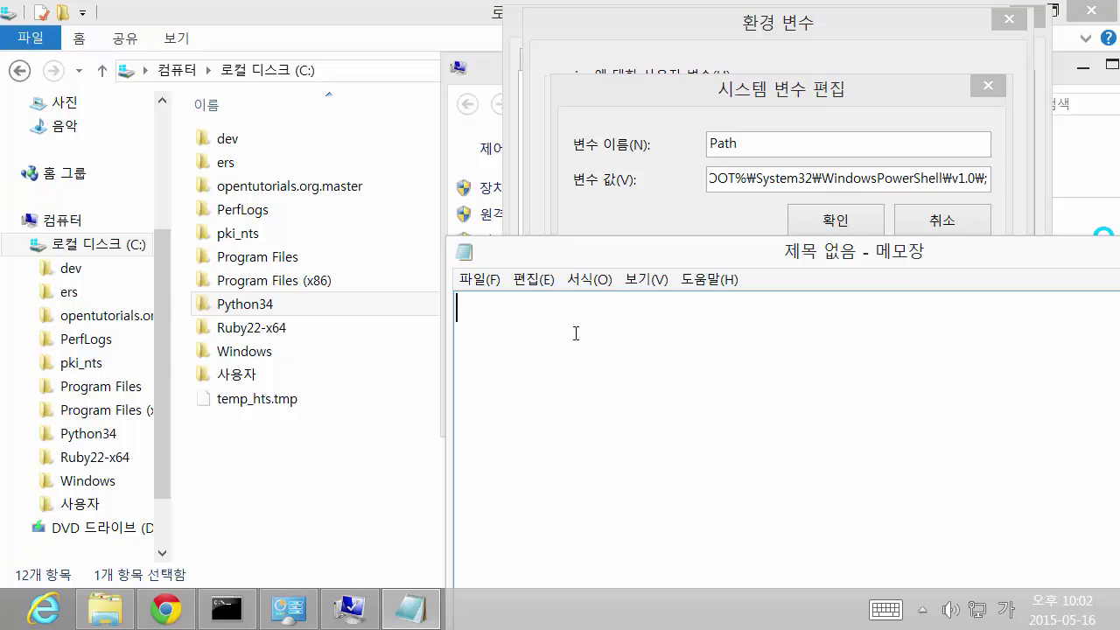
pyautogui.write('ㅊ')
pyautogui.press('BackSpace')
pyautogui.press('Hangul')
pyautogui.write('C:')
pyautogui.write('\\')
pyautogui.write('P')
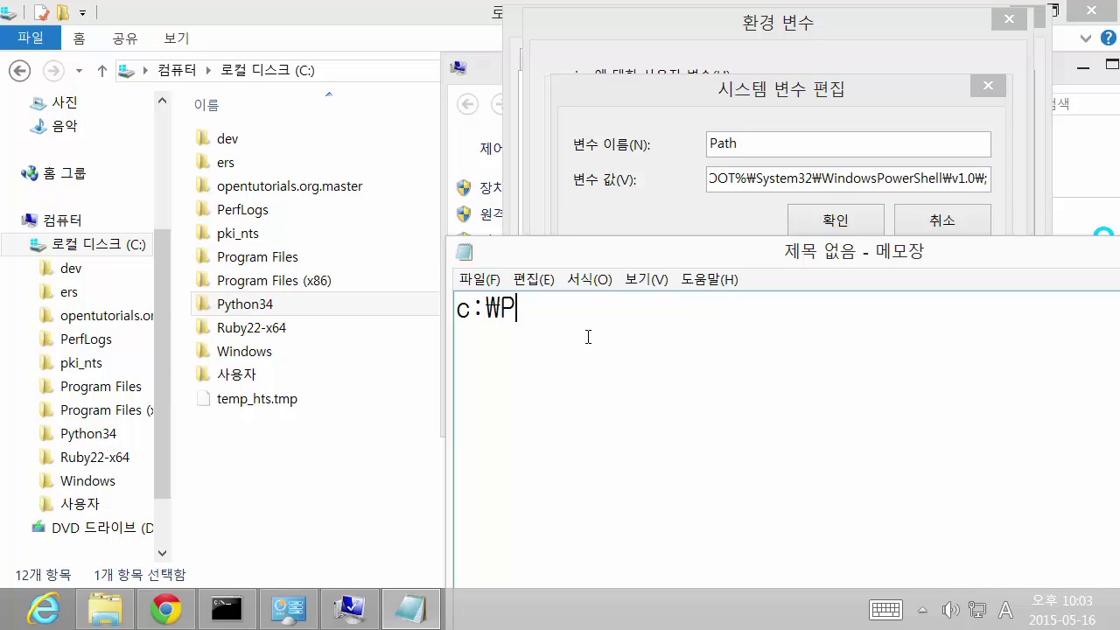
pyautogui.write('ython34')
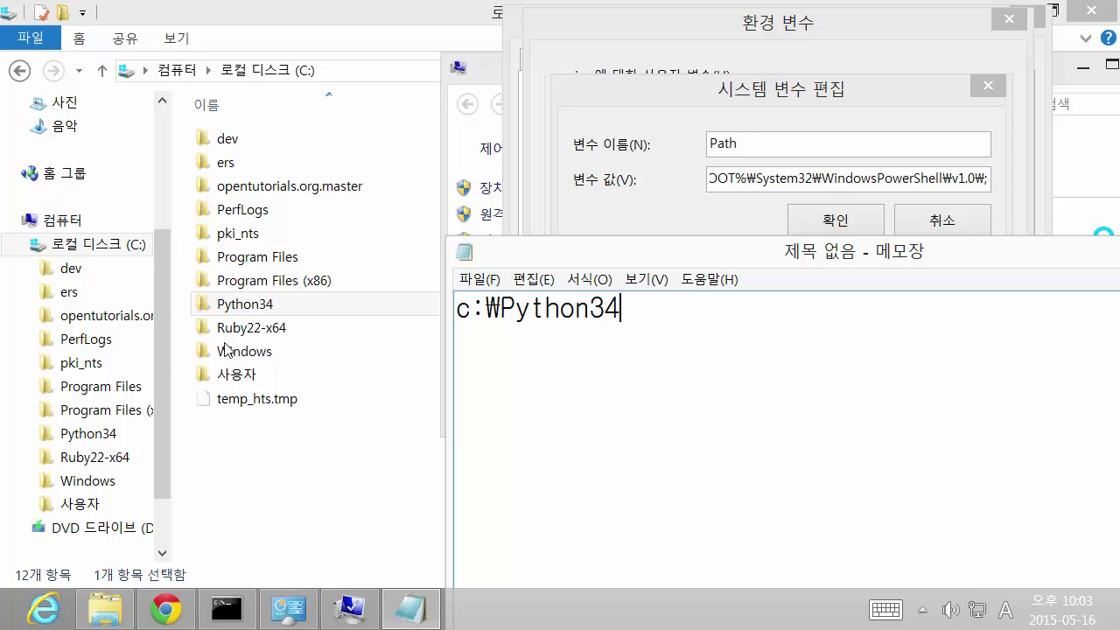
pyautogui.write('\\')
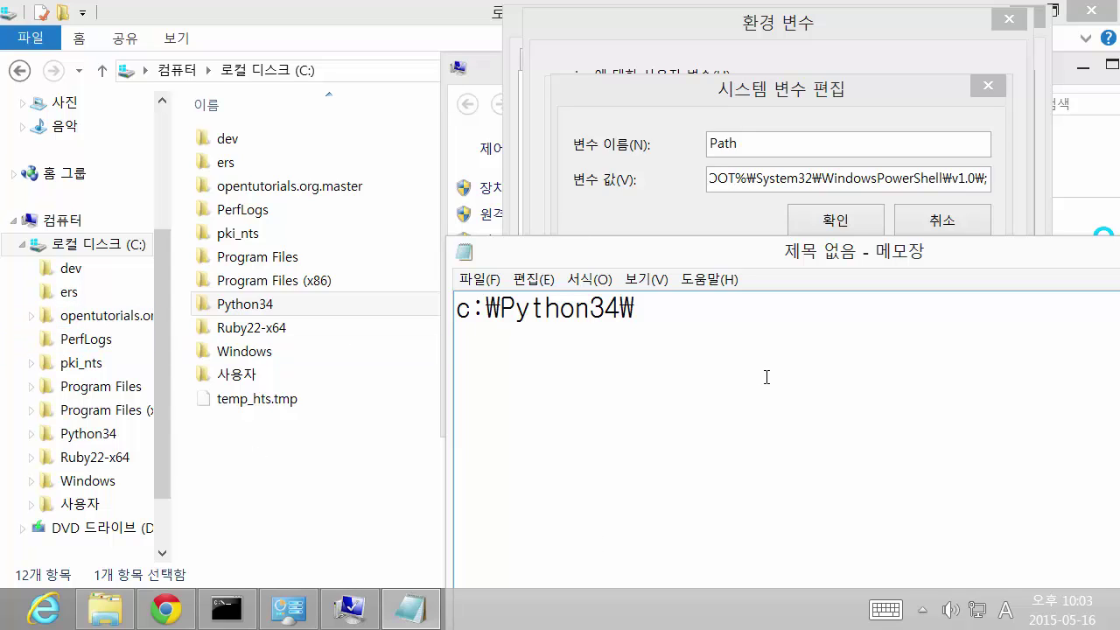
# Copy the Notepad path, changing its drive letter to uppercase C and selecting the whole path again.
pyautogui.hotkey('ctrl', 'a')
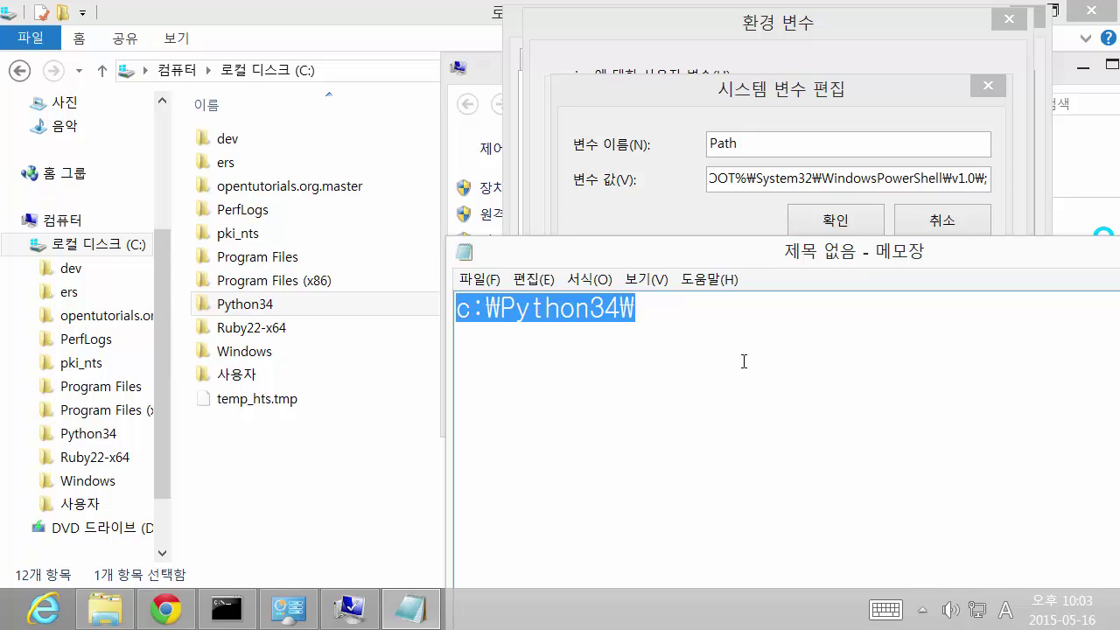
pyautogui.hotkey('ctrl', 'c')
pyautogui.press('Home')
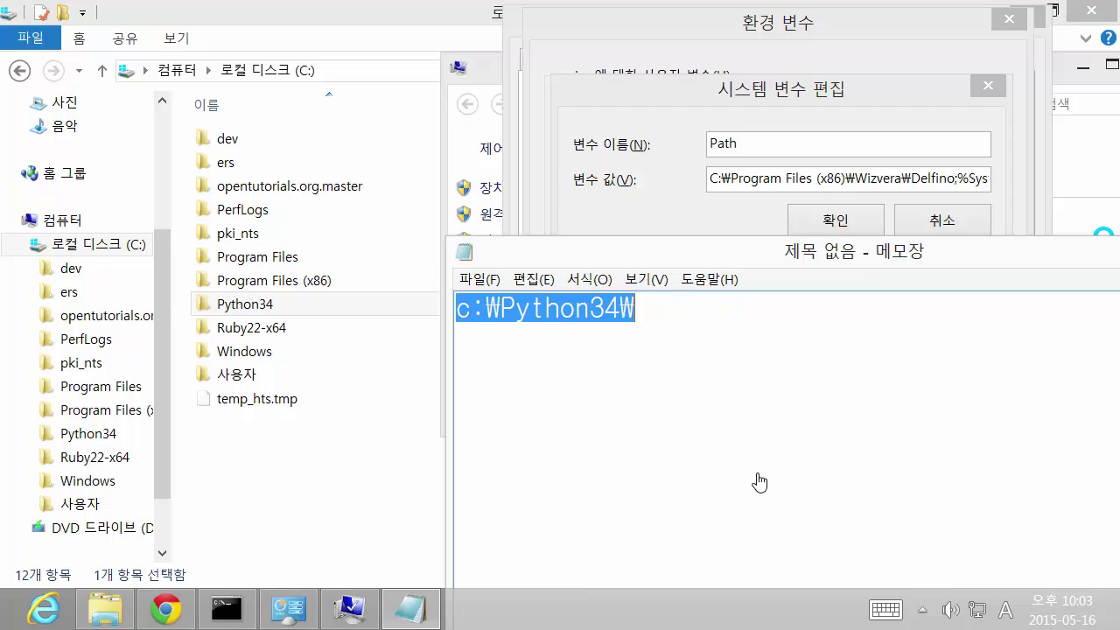
pyautogui.press('Left')
pyautogui.press('Right')
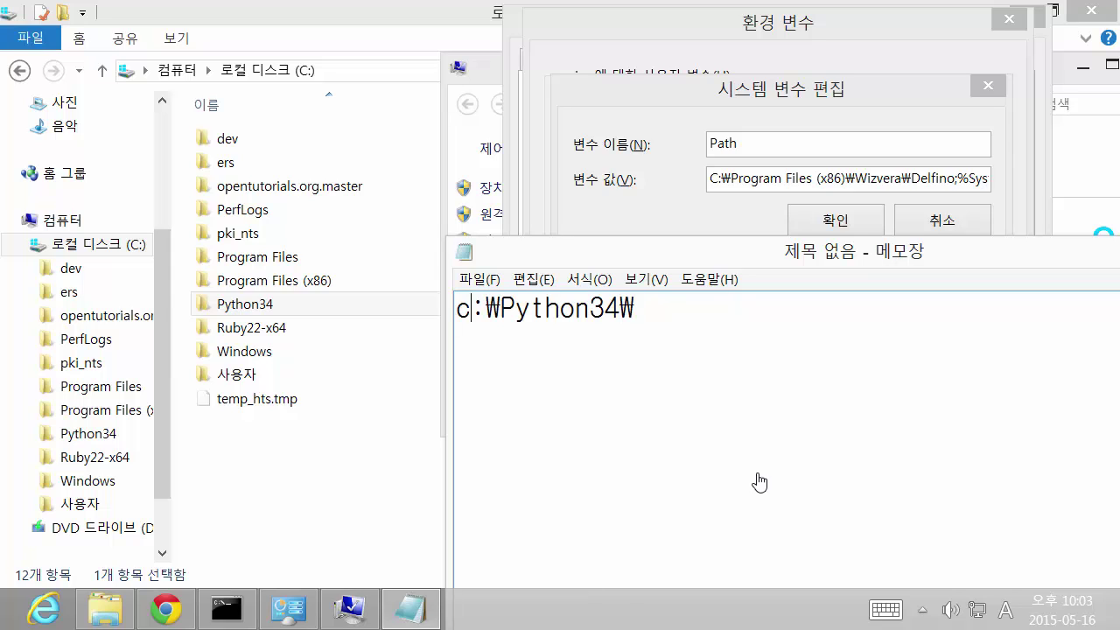
pyautogui.hotkey('shift', 'Left')
pyautogui.write('C')
pyautogui.hotkey('ctrl', 'a')
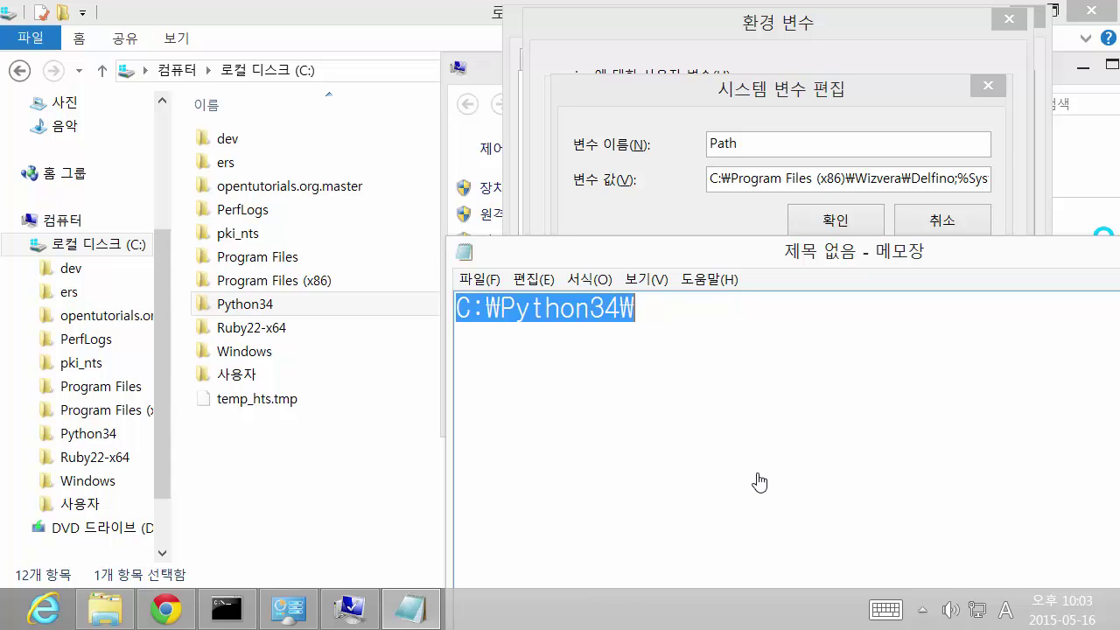
# Append the copied path C:\Python34\ after the final semicolon of the Path value and save the environment variables and system properties.
pyautogui.click(879, 180)
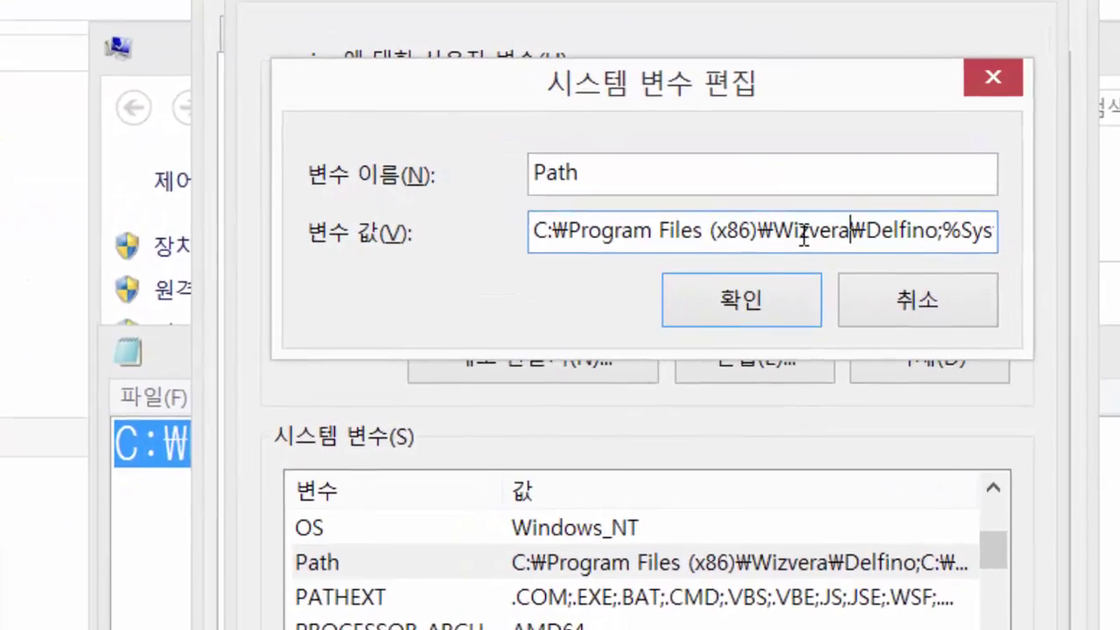
pyautogui.press('End')
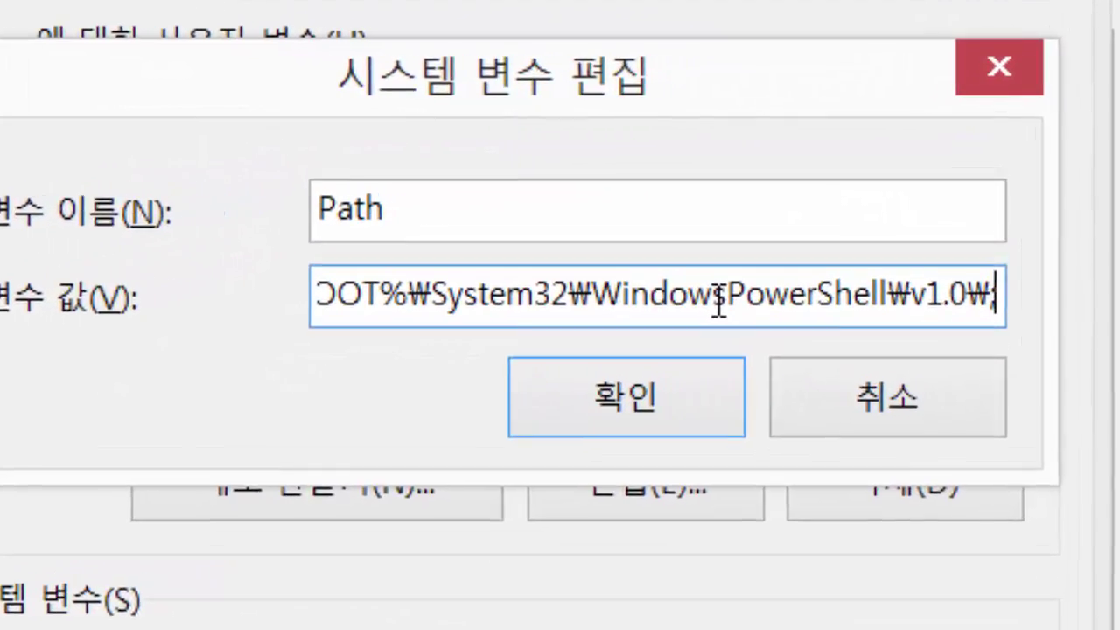
pyautogui.hotkey('shift', 'Left')
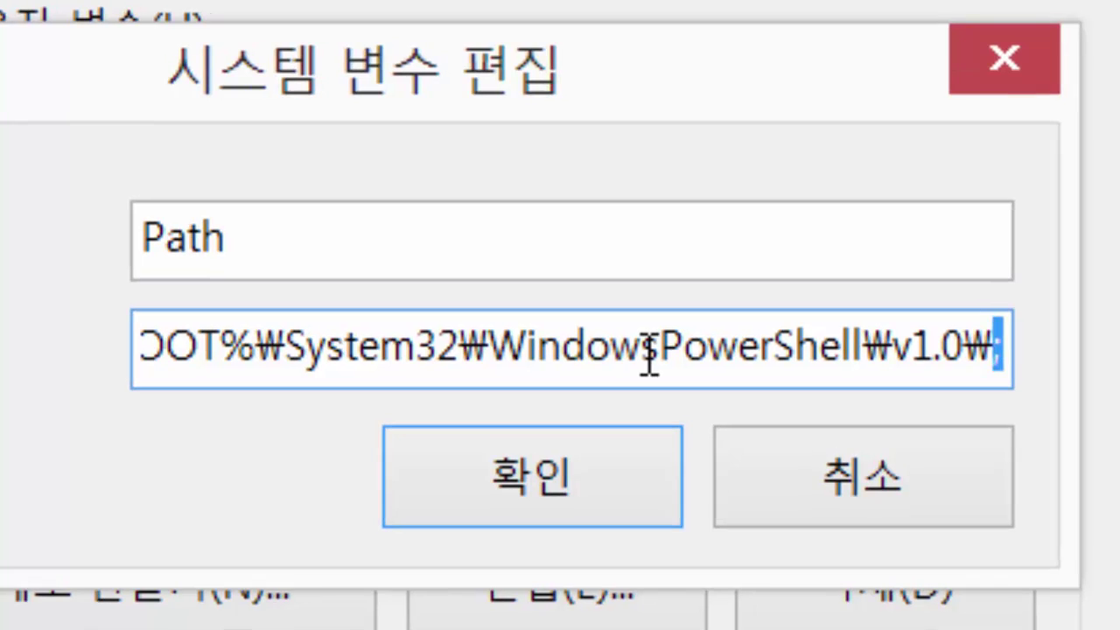
pyautogui.press('Right')
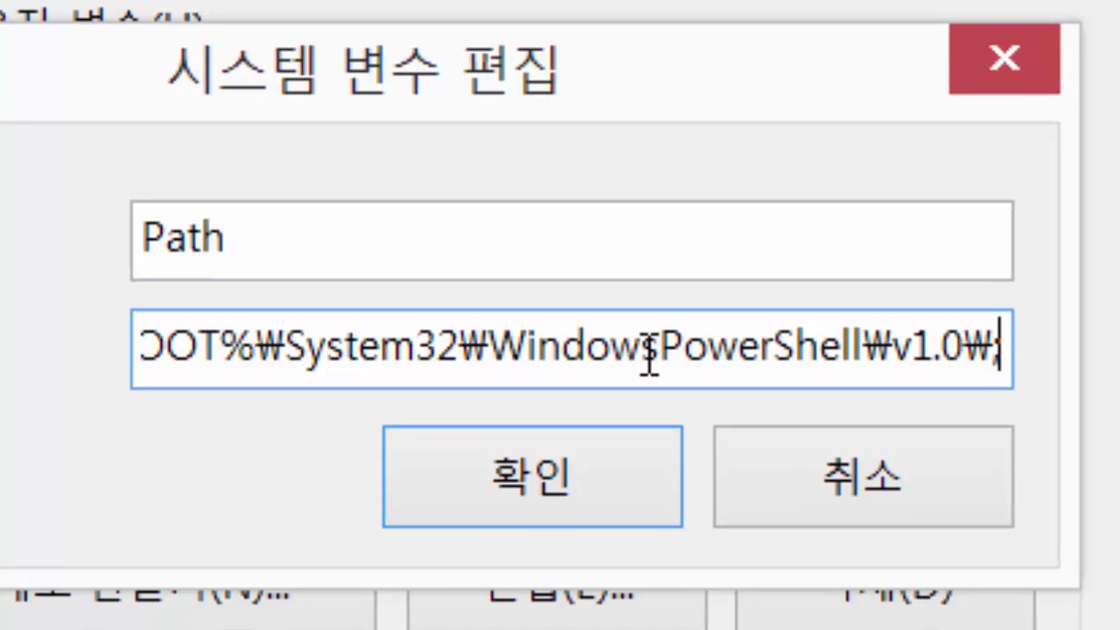
pyautogui.hotkey('ctrl', 'v')
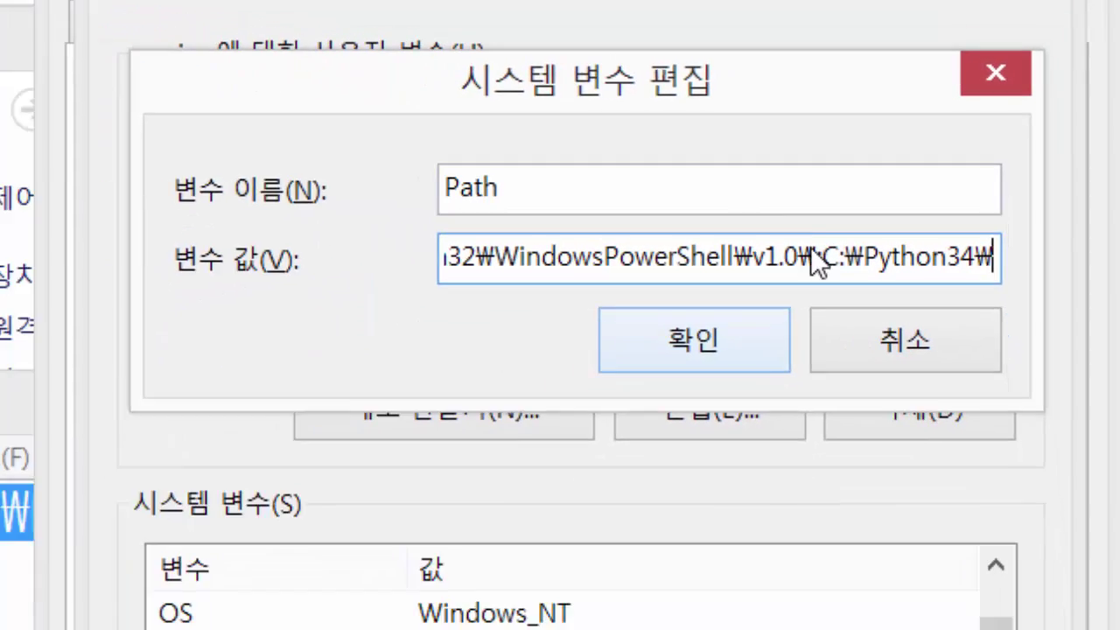
pyautogui.click(720, 354)
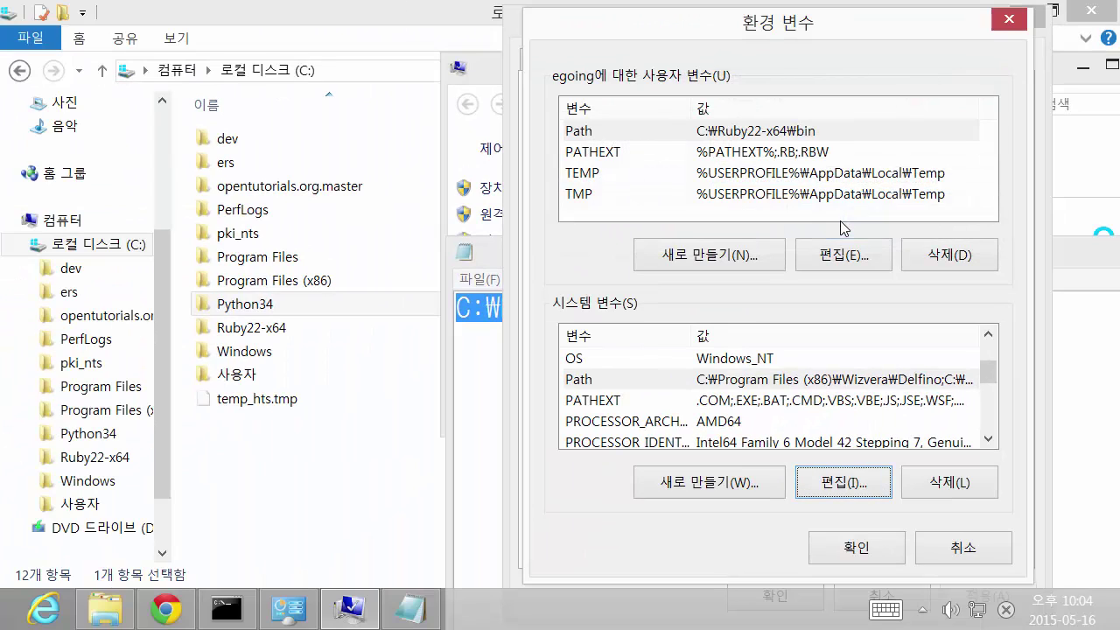
pyautogui.click(866, 549)
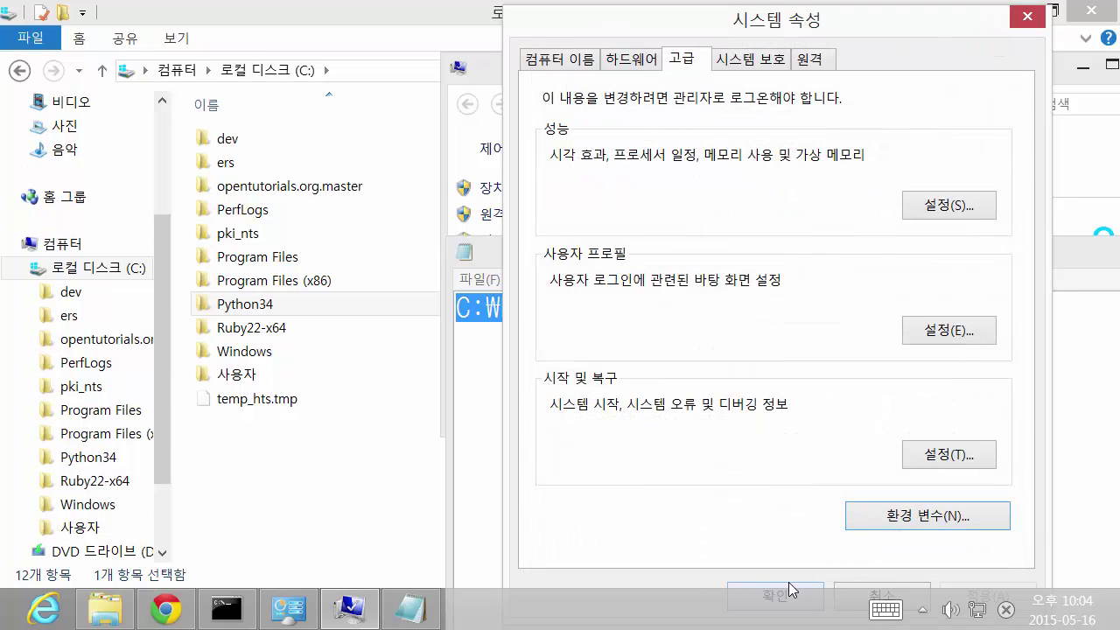
pyautogui.click(788, 582)
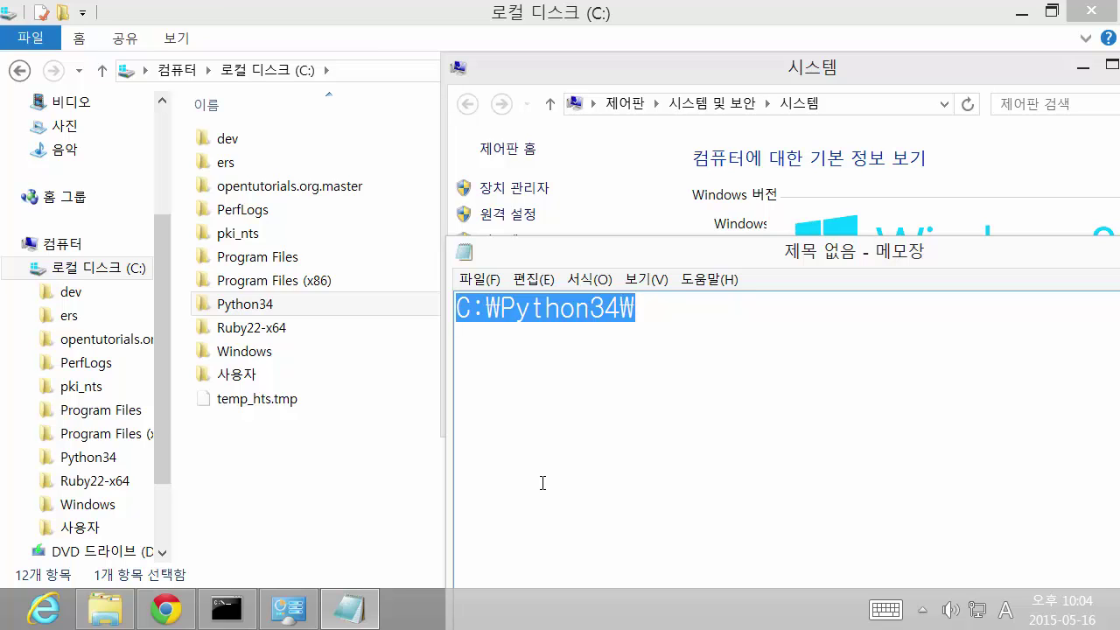
# Open a new command prompt through the Run dialog with cmd and start the interpreter with the command python.
pyautogui.press('super+r')
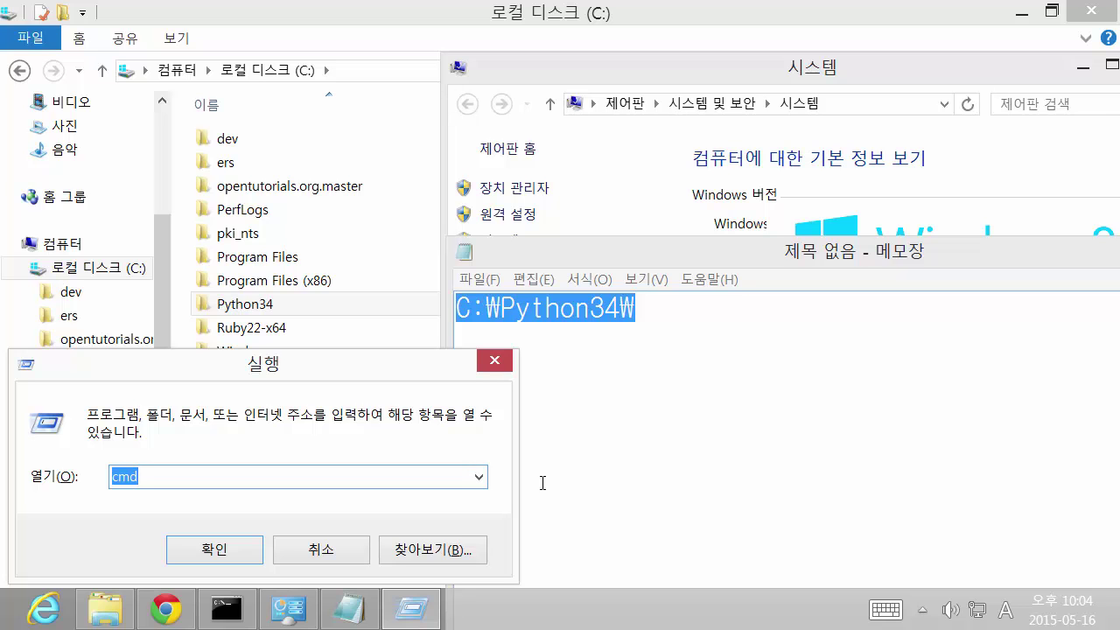
pyautogui.press('Return')
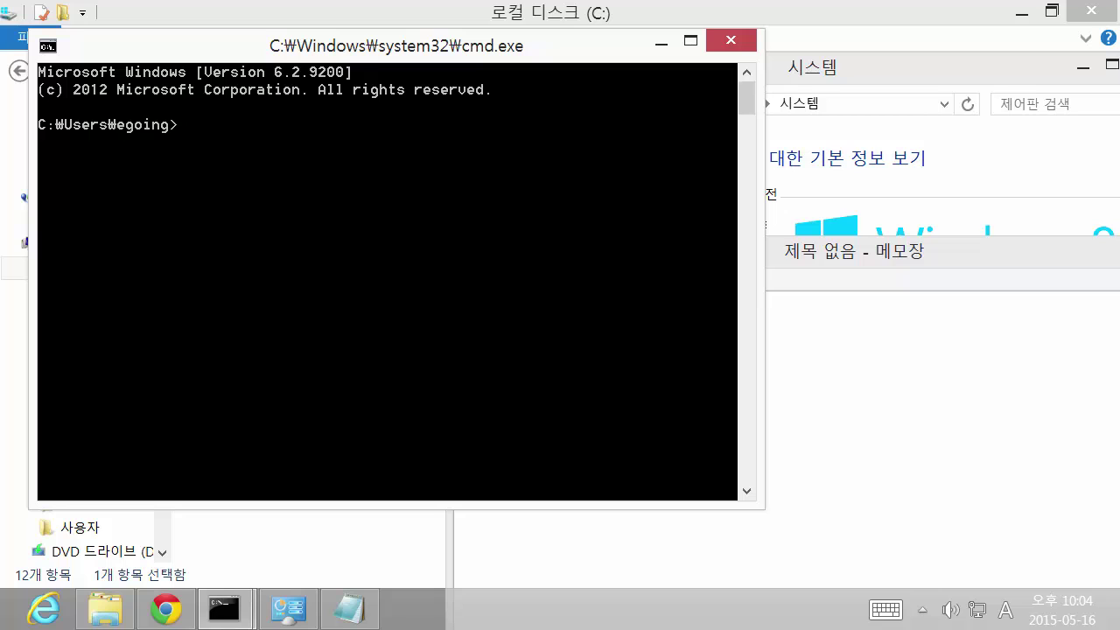
pyautogui.write('python')
pyautogui.press('Return')
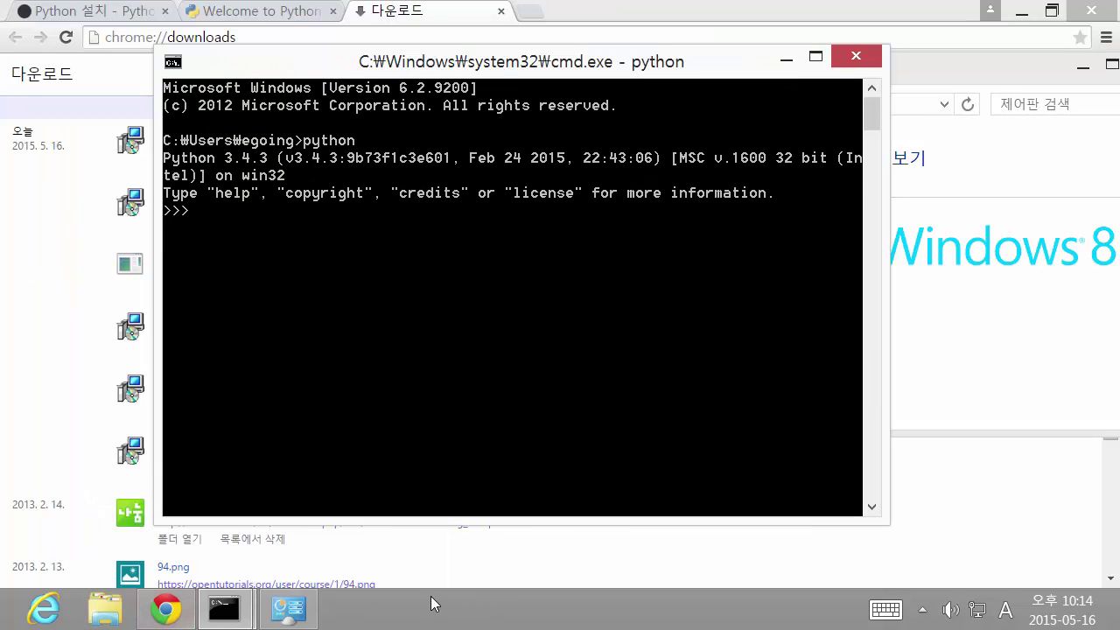
# Examine the Python 3.4 entries among the installed apps on the Windows Start screen.
pyautogui.click(514, 620)
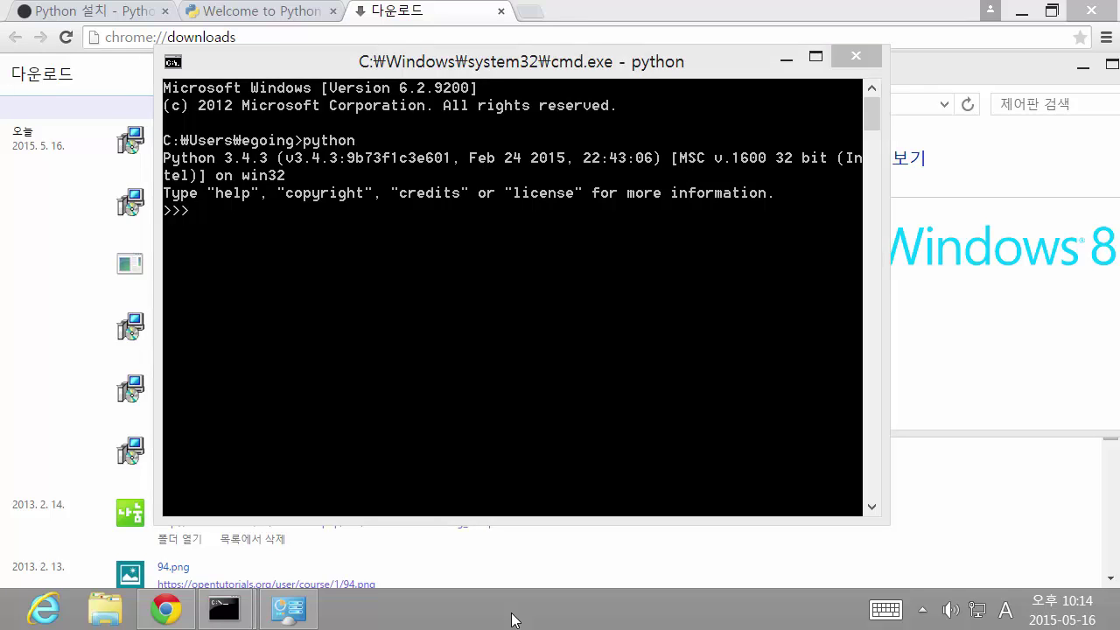
pyautogui.press('super')
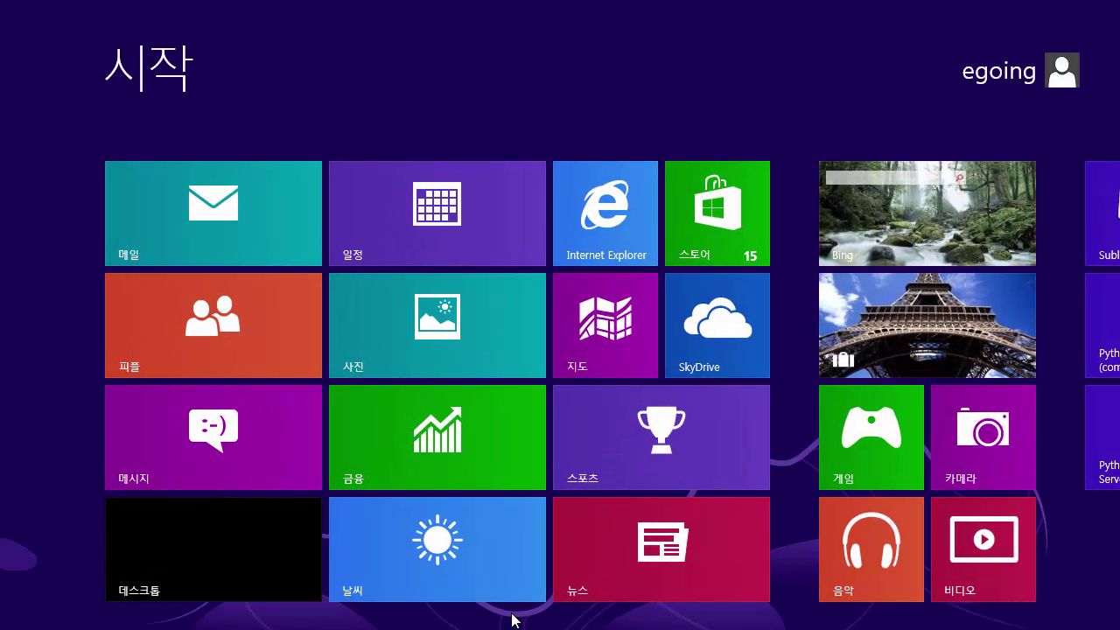
pyautogui.press('Right')
pyautogui.press('Right')
pyautogui.press('Right')
pyautogui.press('Right')
pyautogui.press('Right')
pyautogui.press('Right')
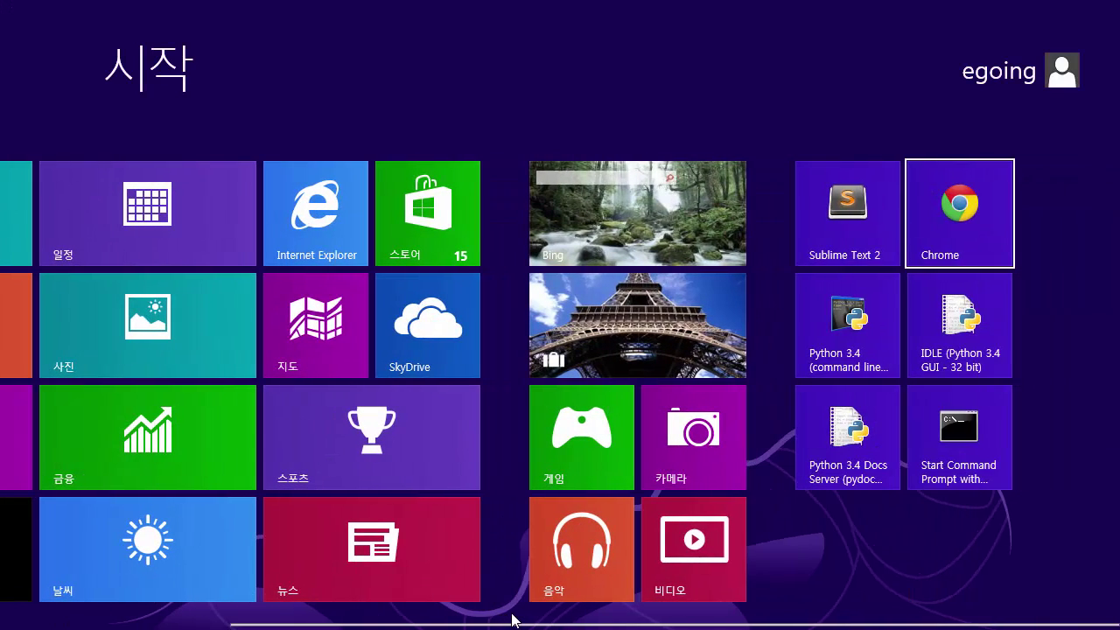
pyautogui.press('Left')
pyautogui.press('Down')
pyautogui.press('Down')
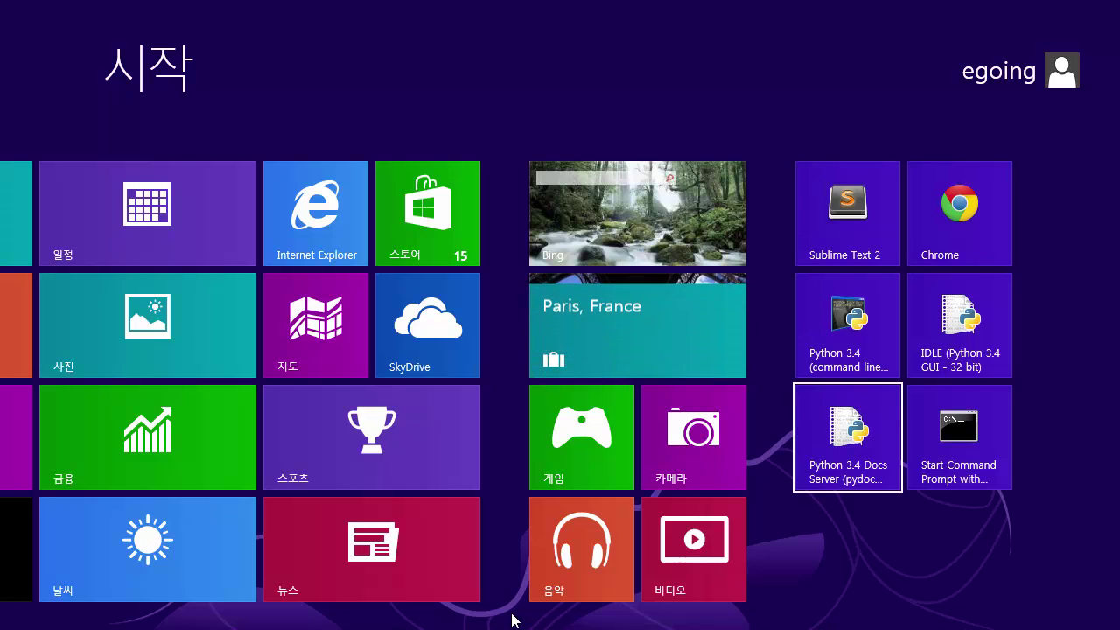
# Launch IDLE (Python 3.4 GUI - 32 bit) from the Start screen and move its shell window away from the desktop's edge.
pyautogui.press('Up')
pyautogui.press('Up')
pyautogui.press('Right')
pyautogui.press('Down')
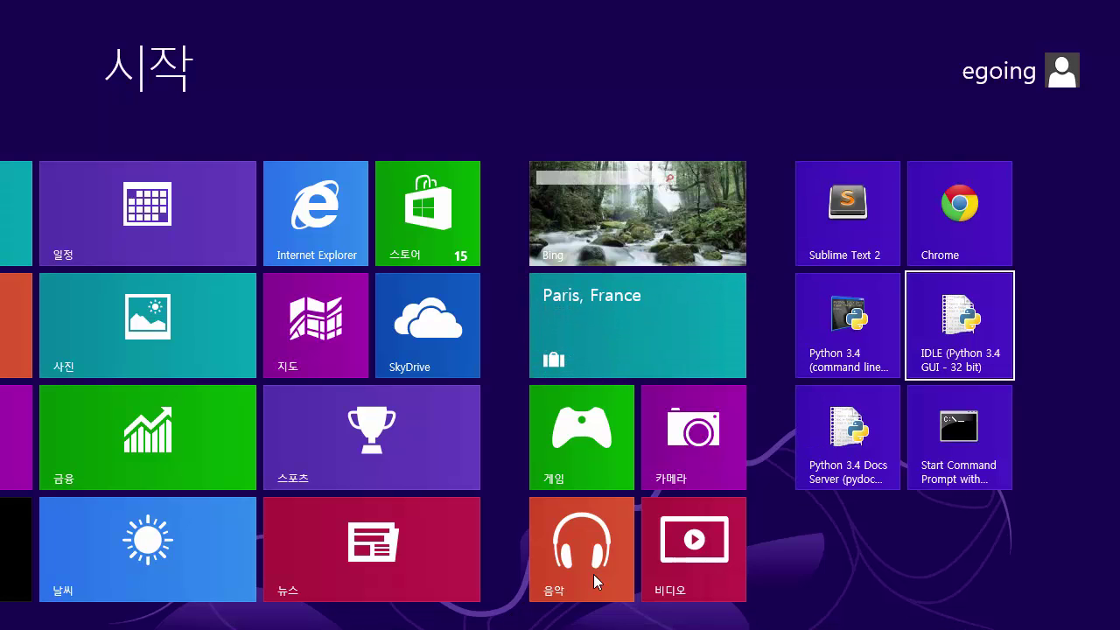
pyautogui.click(974, 335)
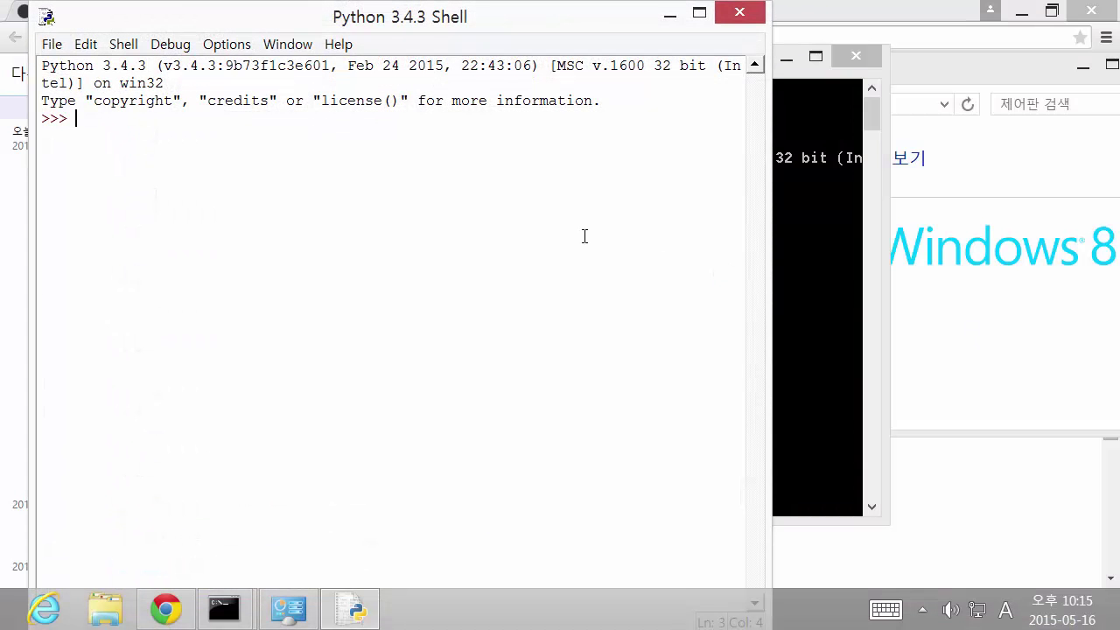
pyautogui.moveTo(540, 19); pyautogui.dragTo(729, 56)
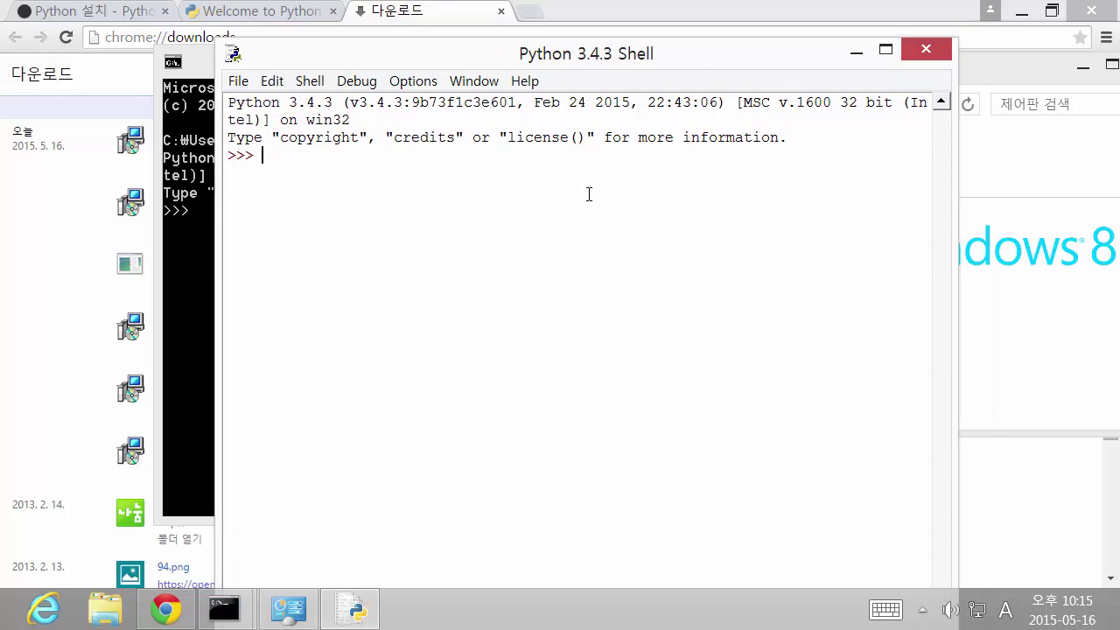